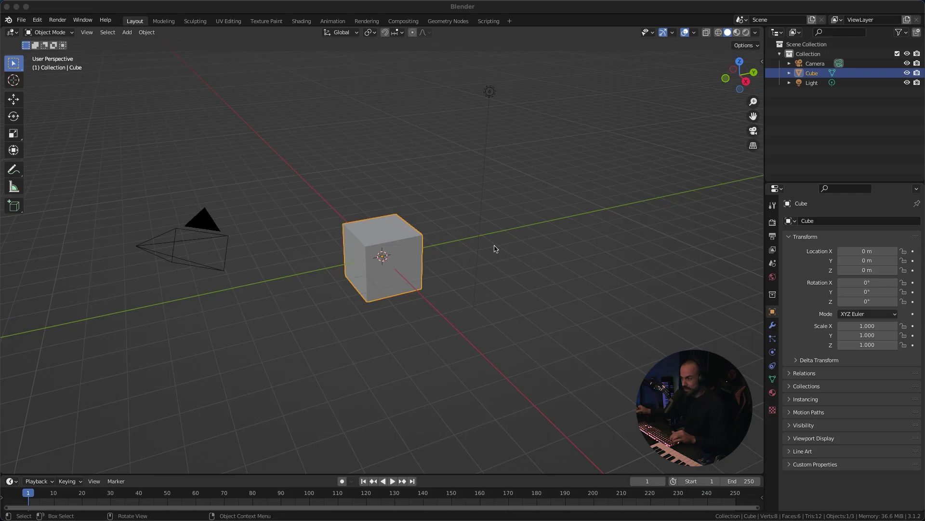
- Delete all default objects from the scene: the cube, camera and light
key(a)
key(x)
click(531, 246)
- Add a Bezier curve at the world origin
ctrl+middle_drag(474, 213, 452, 191)
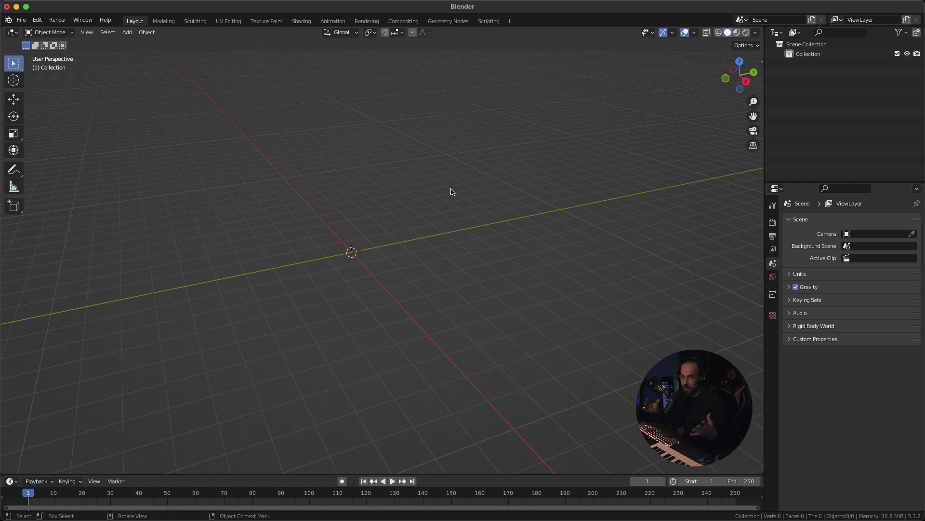
key(shift+a)
mouse_move(448, 250)
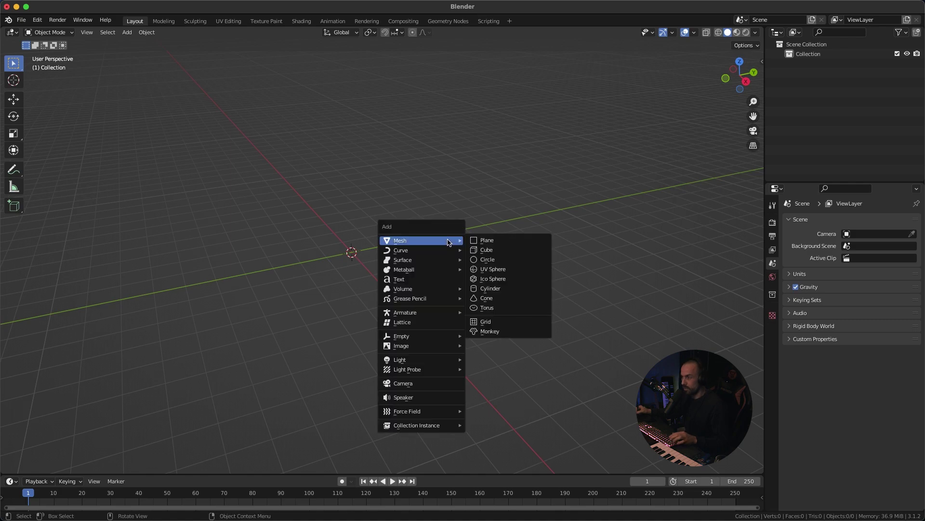
click(500, 252)
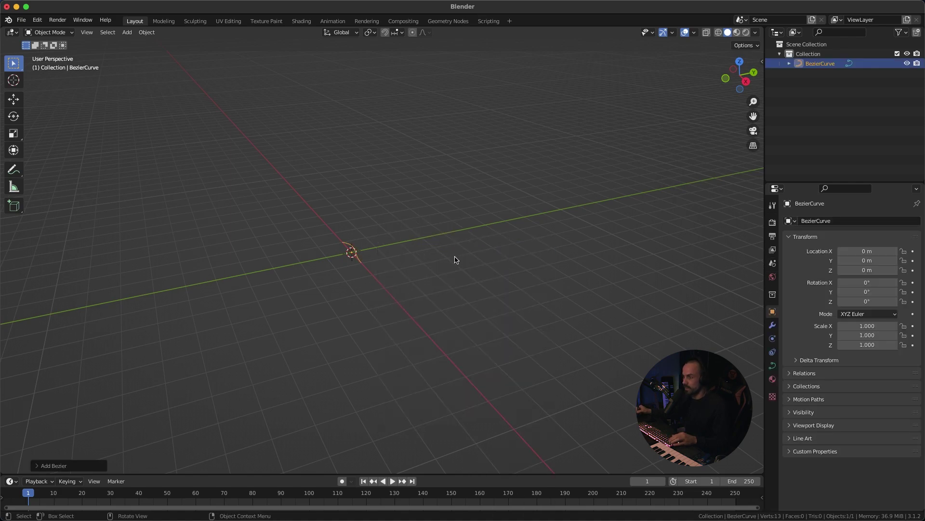
- In Edit Mode, raise the Bezier curve's end point well above the ground and enlarge its handles to form an arch
key(Tab)
middle_drag(438, 249, 438, 277)
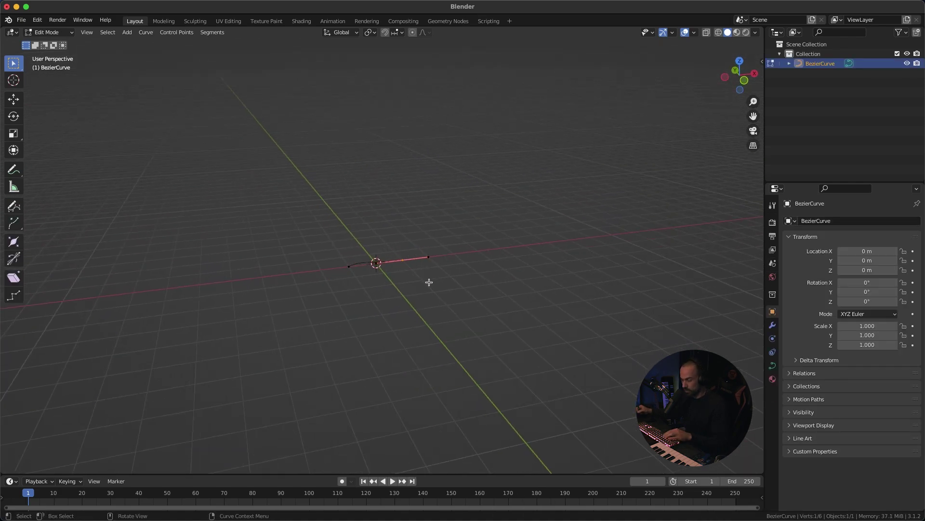
key(g)
click(461, 188)
key(s)
click(562, 209)
- Extrude a new end point down near the X axis, rotate its handles slightly upward, and return to Object Mode
key(e)
click(600, 274)
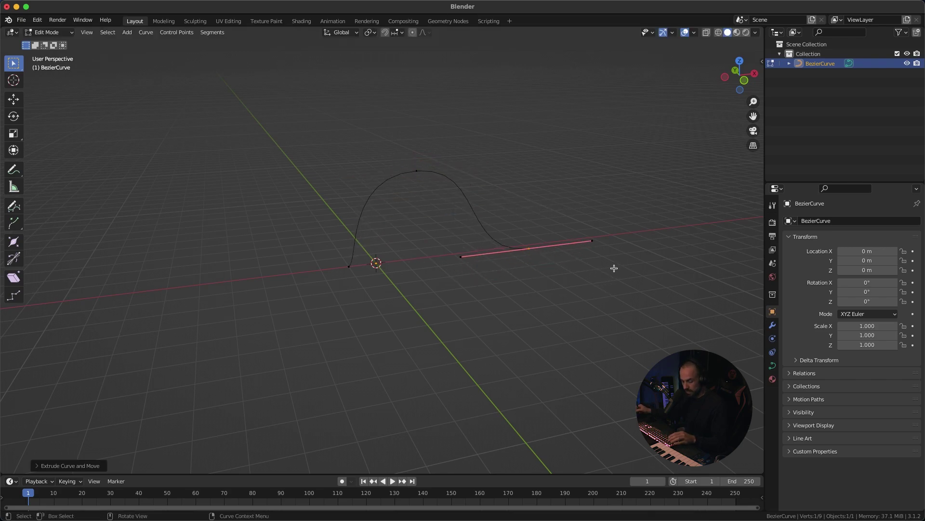
key(r)
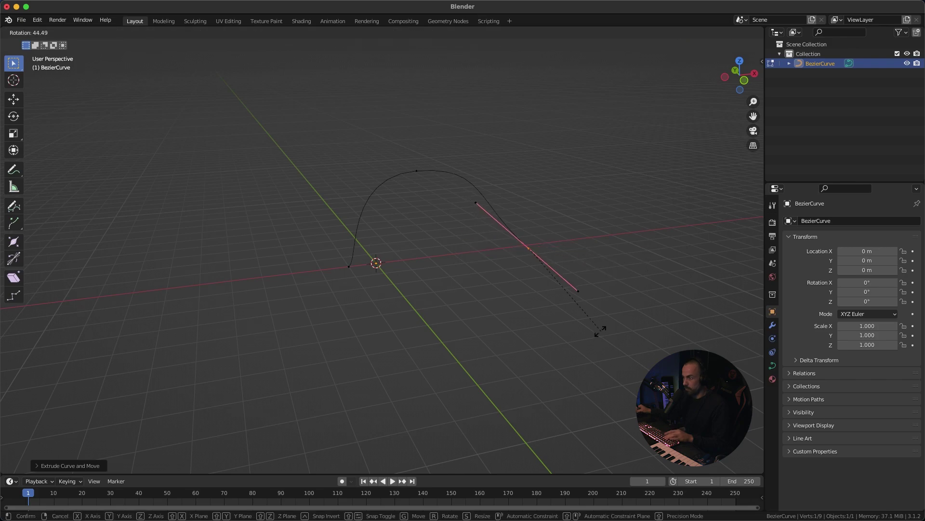
click(632, 227)
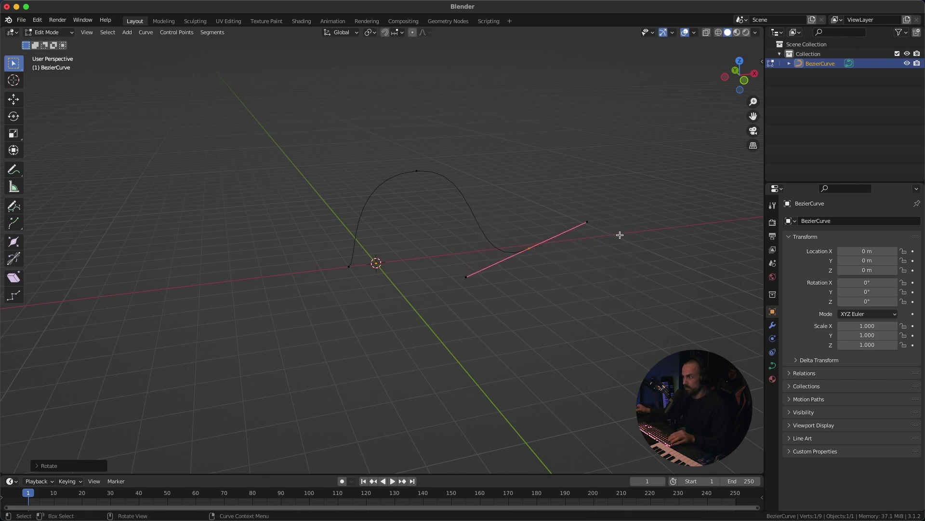
key(Tab)
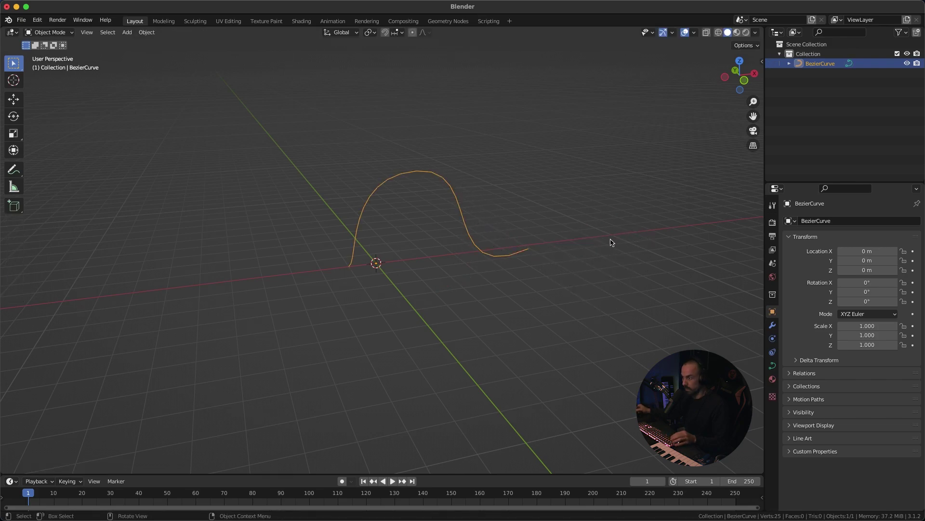
- Add a Bezier circle at the origin and scale it down to a small tube profile
middle_drag(607, 242, 519, 203)
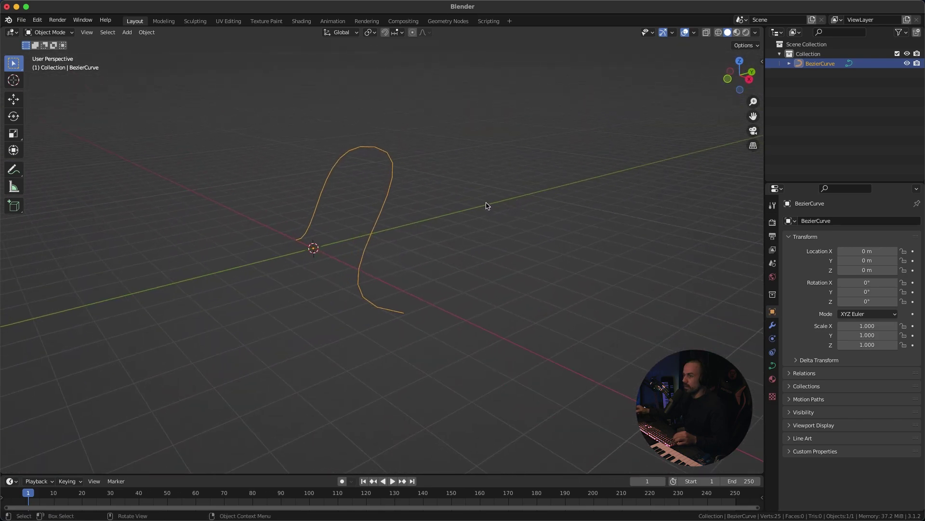
middle_drag(440, 222, 465, 239)
key(shift+a)
mouse_move(463, 222)
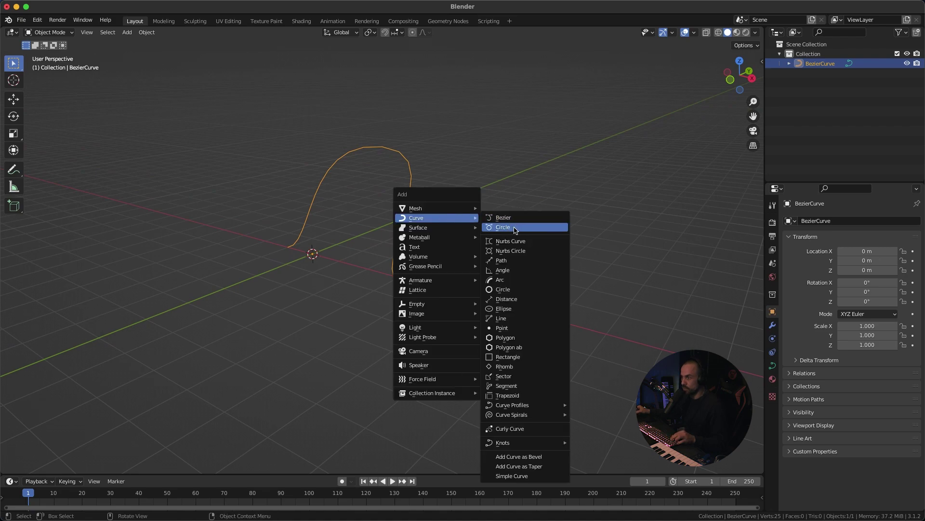
click(515, 229)
key(s)
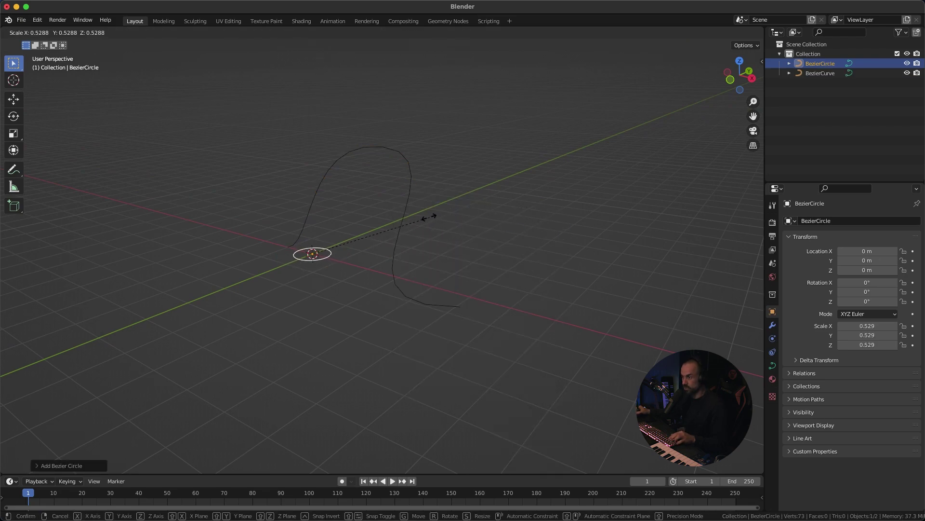
click(393, 232)
- Set the Bezier curve's Resolution Preview U to 32 in its shape settings
middle_drag(393, 231, 429, 249)
click(386, 164)
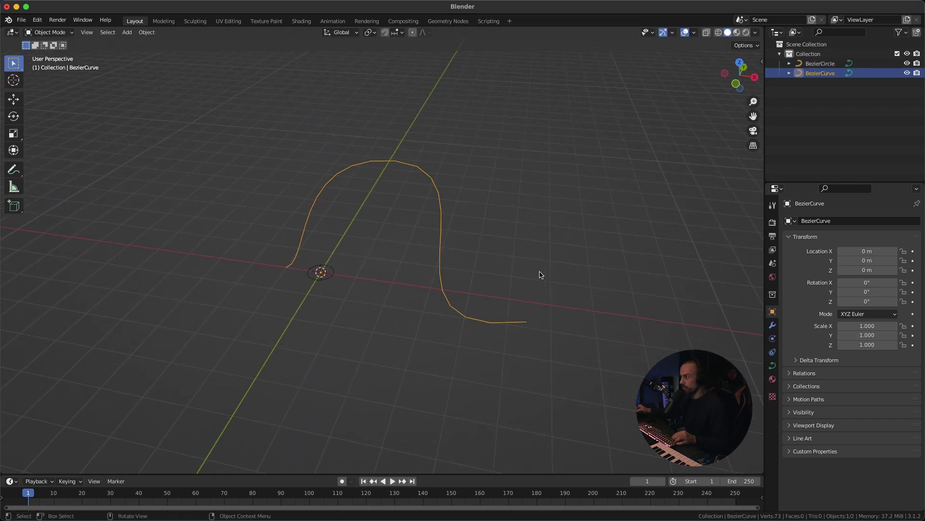
click(772, 365)
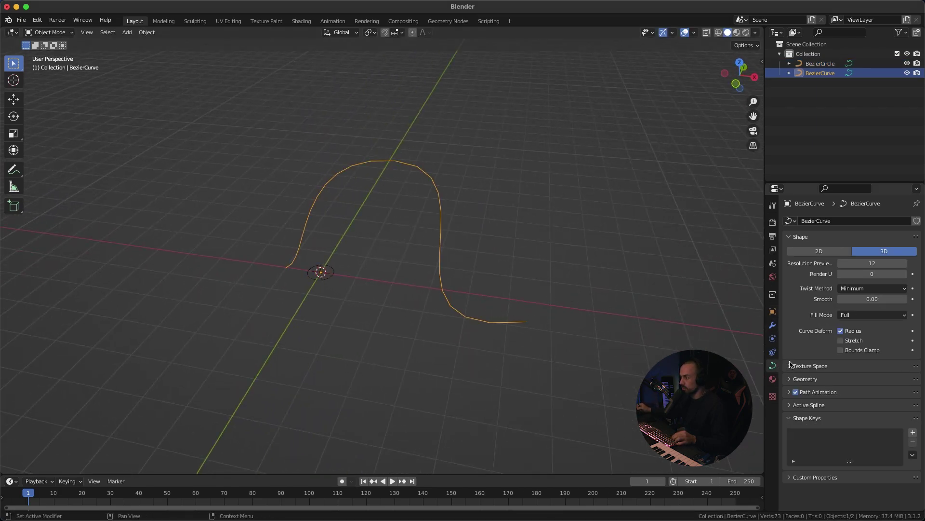
click(871, 262)
text(32)
key(Return)
shift+middle_drag(630, 233, 601, 223)
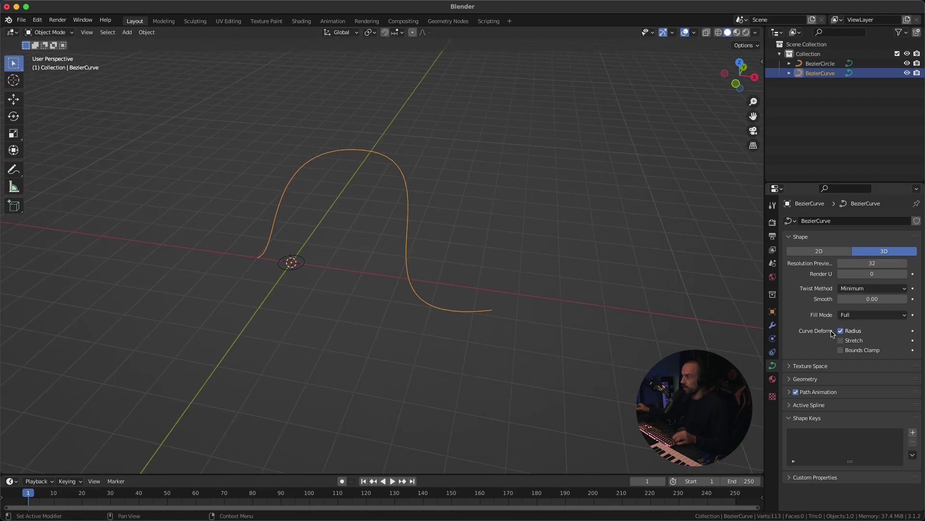
- Set the curve's bevel type to Object and assign BezierCircle as the bevel object
click(790, 380)
scroll(791, 380, down, 5)
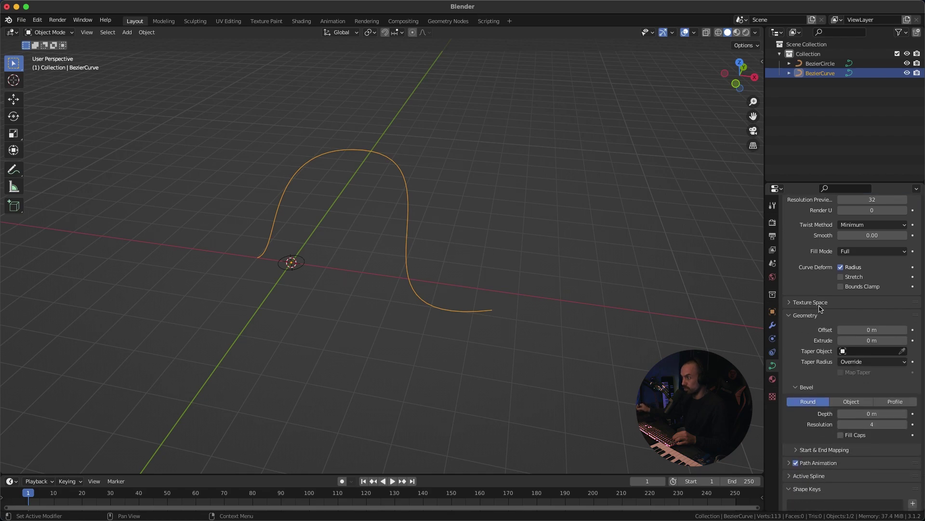
click(852, 358)
click(870, 380)
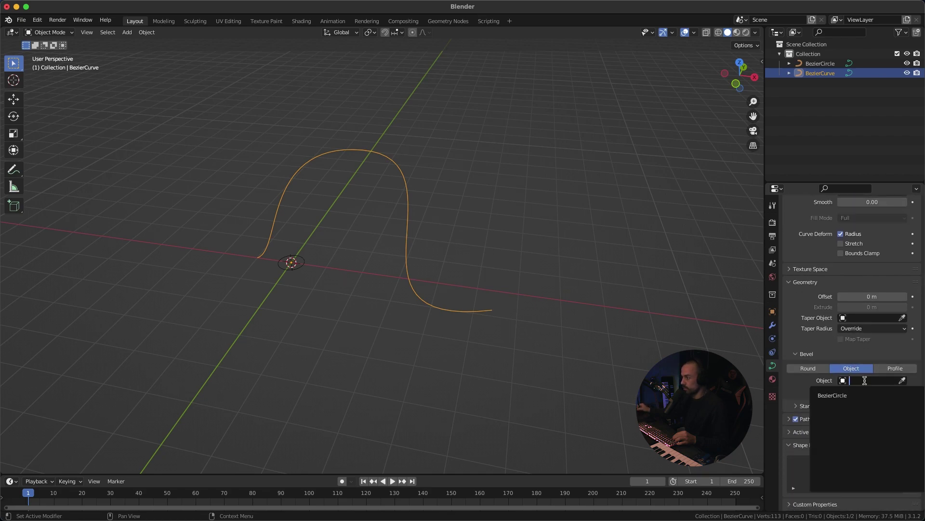
click(841, 395)
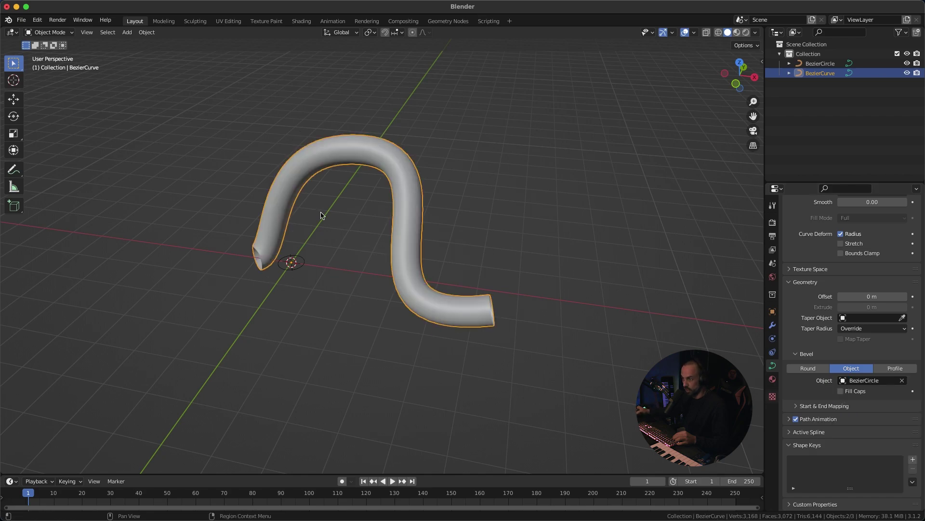
middle_drag(345, 213, 448, 232)
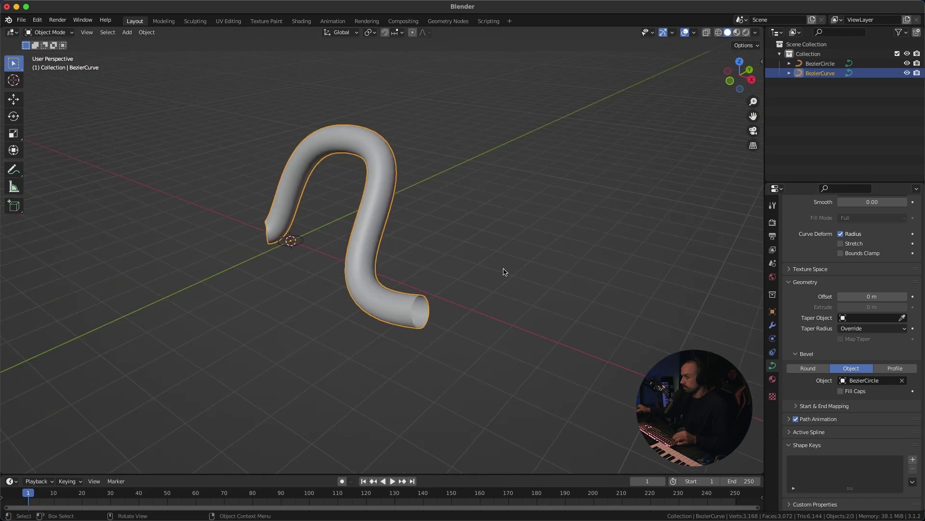
click(295, 245)
key(s)
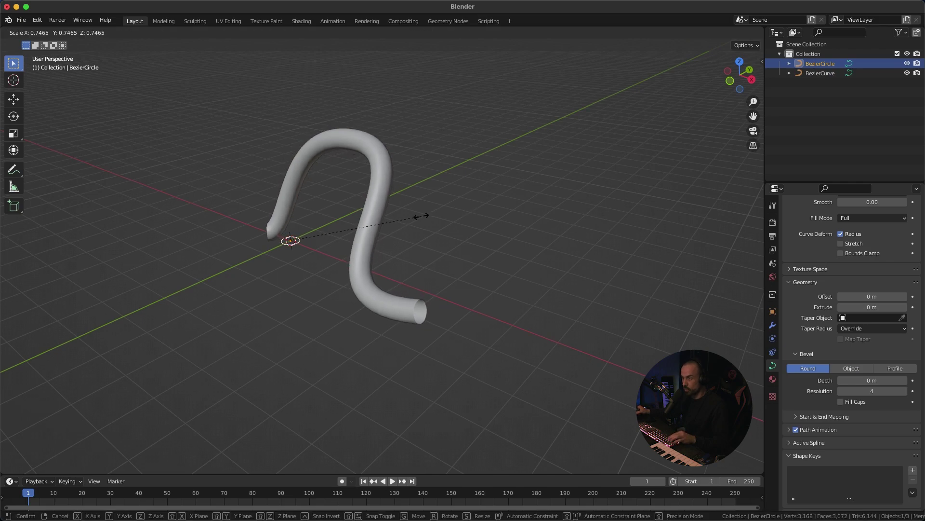
right_click(394, 187)
- Move the tube curve's top control point slightly in Edit Mode, return to Object Mode, and inspect the tube
click(393, 188)
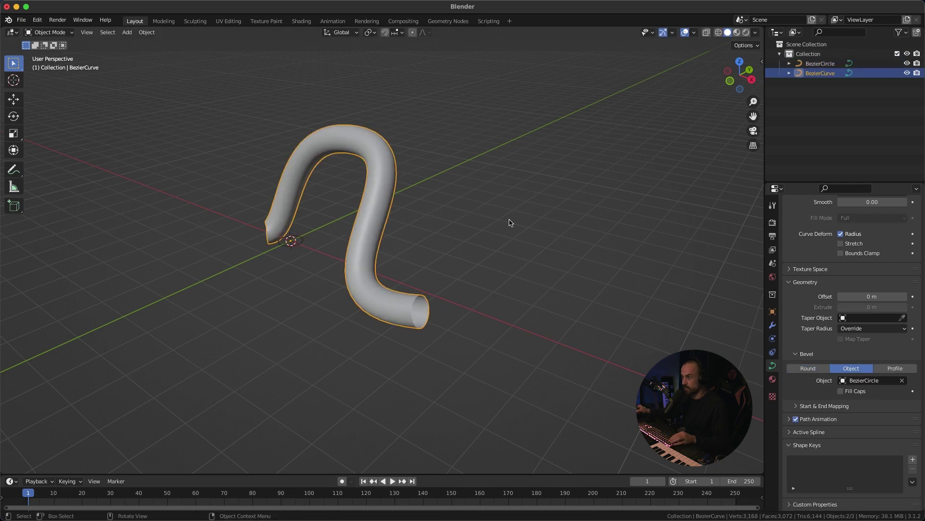
middle_drag(479, 226, 496, 210)
key(Tab)
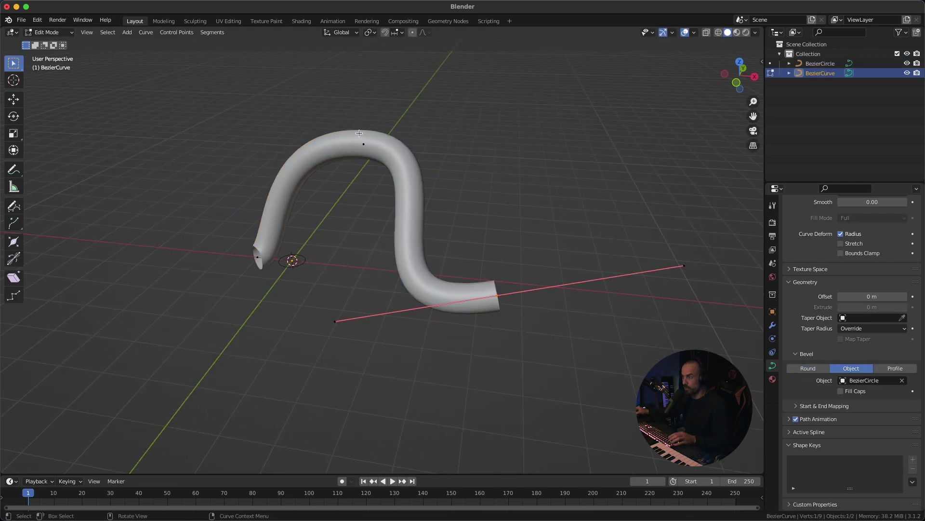
key(g)
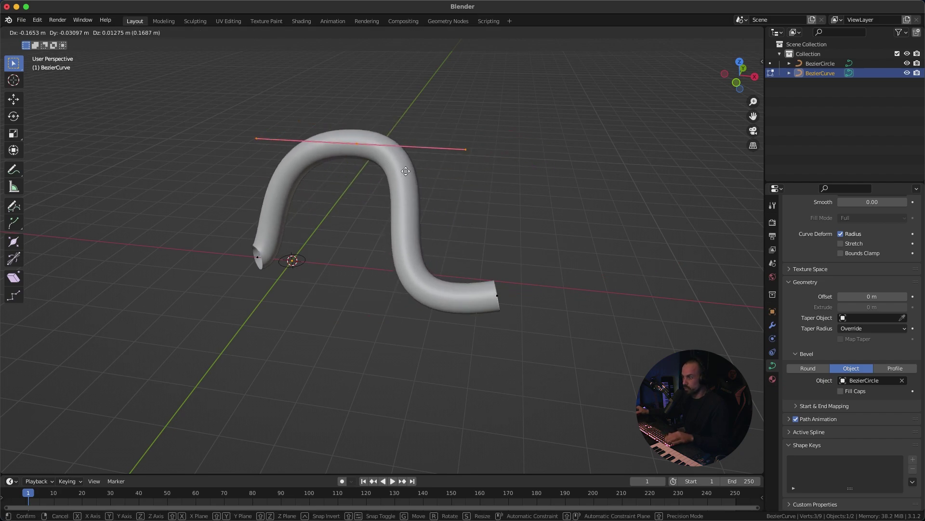
click(436, 170)
middle_drag(436, 170, 404, 204)
key(Tab)
scroll(459, 184, up, 5)
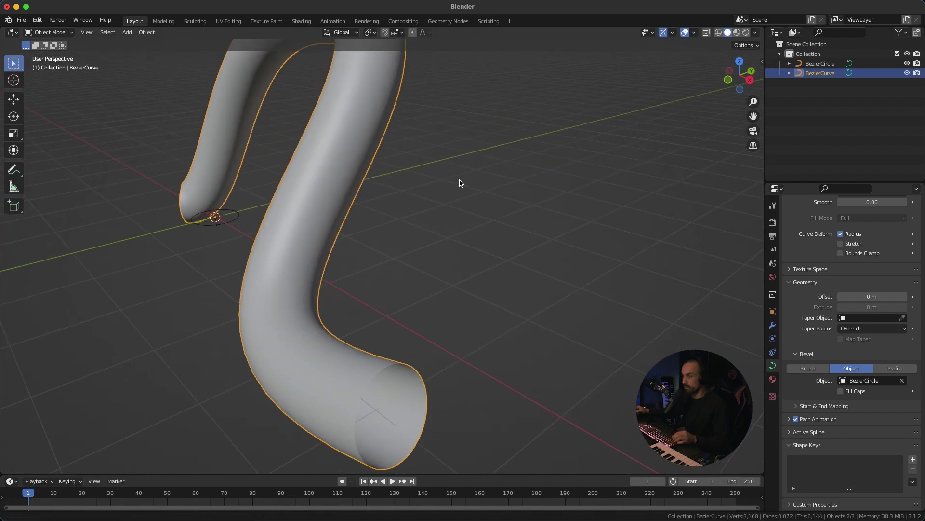
middle_drag(459, 184, 469, 215)
scroll(430, 212, down, 3)
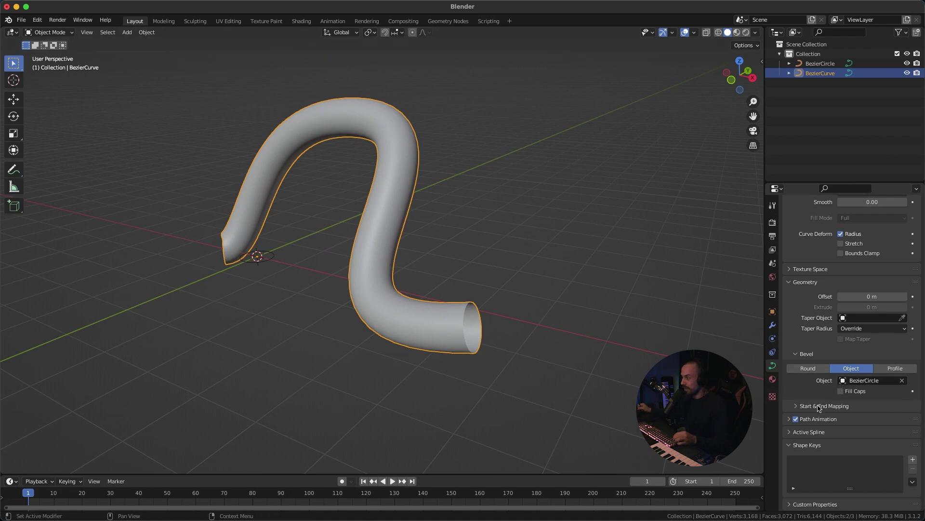
- Set the curve's Active Spline Resolution U to 32
click(790, 431)
mouse_move(867, 393)
mouse_down()
mouse_move(853, 393)
mouse_move(874, 395)
mouse_up()
click(874, 393)
text(32)
key(Return)
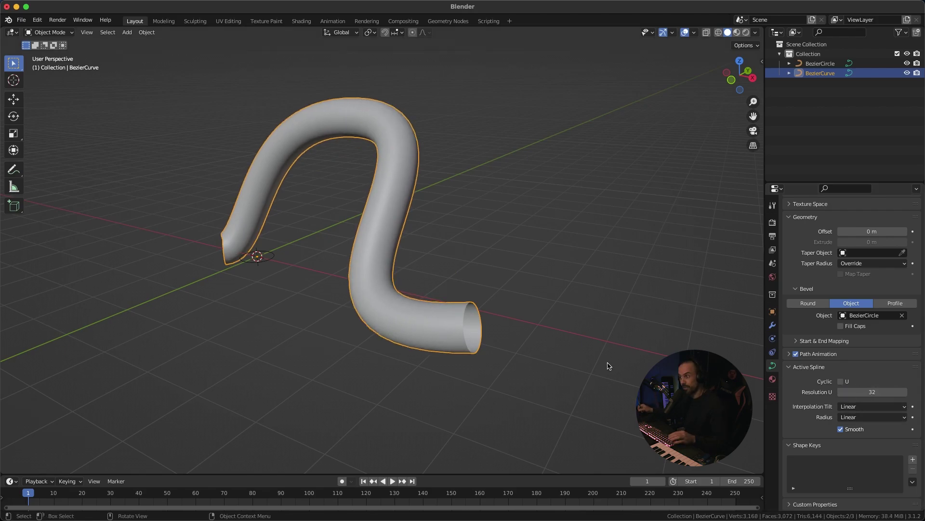
- Scale up the Bezier circle at the origin to thicken the tube
middle_drag(569, 258, 462, 257)
click(280, 256)
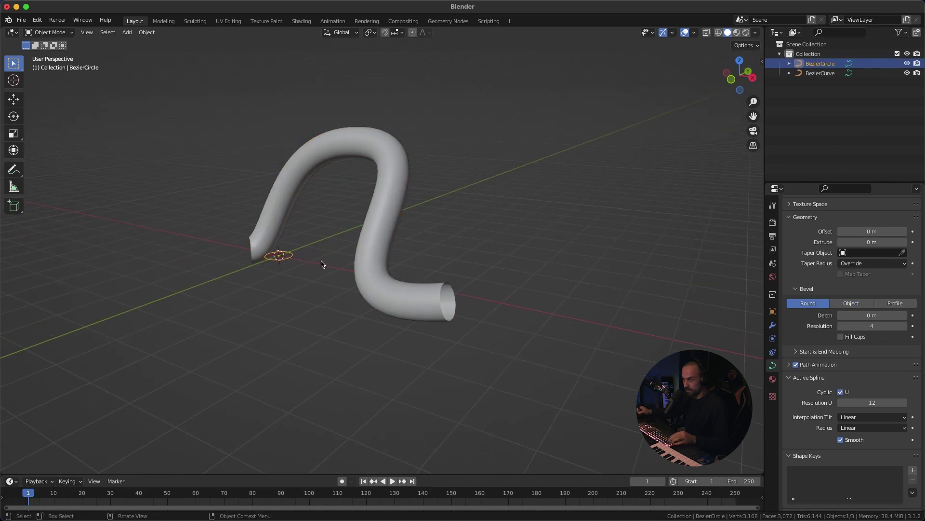
key(s)
click(369, 246)
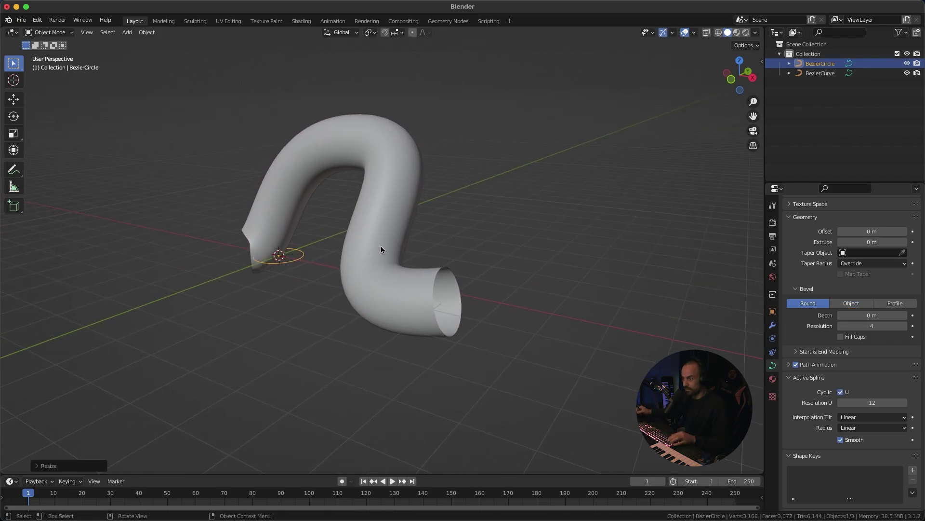
mouse_move(390, 245)
middle_down()
mouse_move(433, 249)
mouse_move(395, 248)
middle_up()
key(Tab)
- Edit the tube curve, move its start point outward along the X axis, and enlarge that point's handles
key(Tab)
click(294, 220)
key(Tab)
click(251, 277)
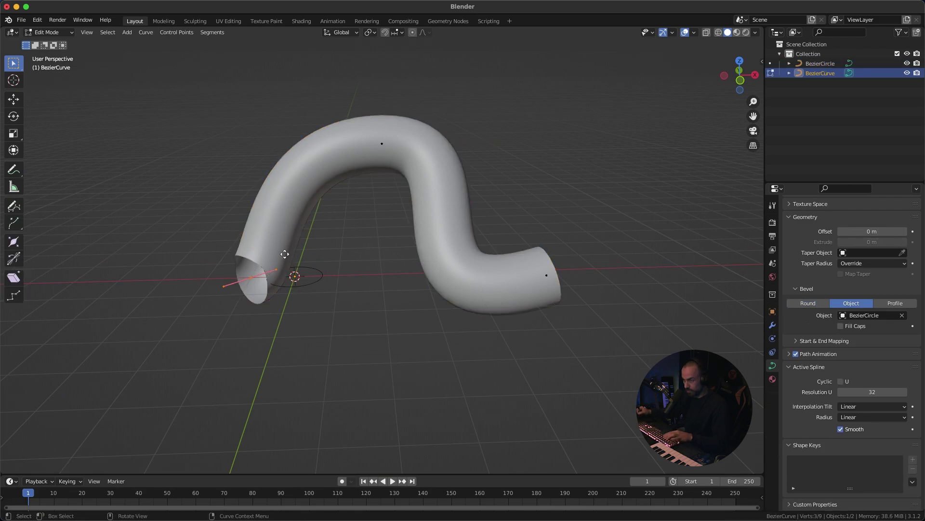
key(g)
key(s)
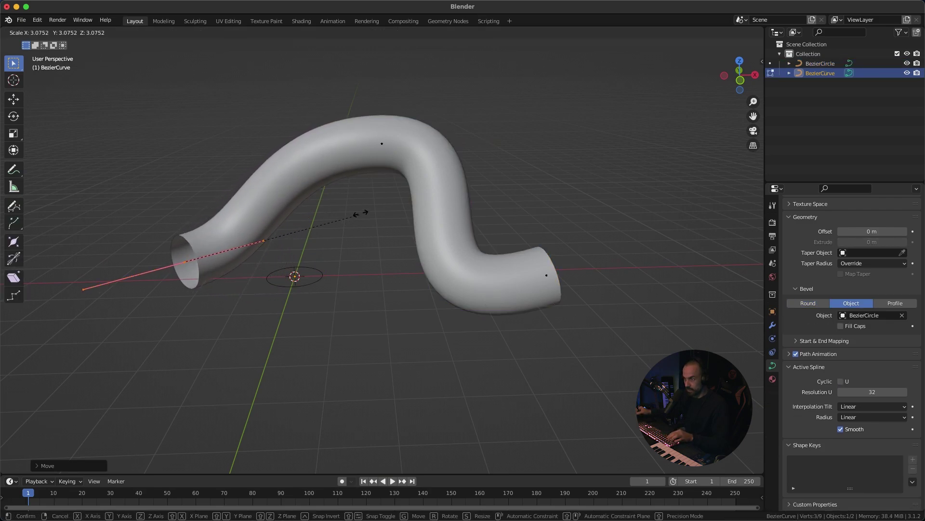
click(259, 222)
- Rotate the start point's handle until it is nearly horizontal and lengthen it
key(r)
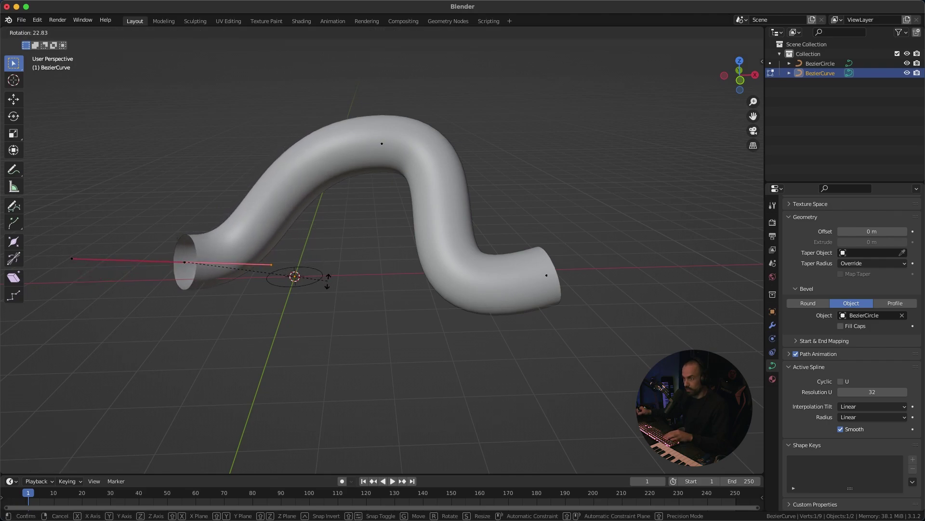
click(315, 248)
key(s)
click(352, 231)
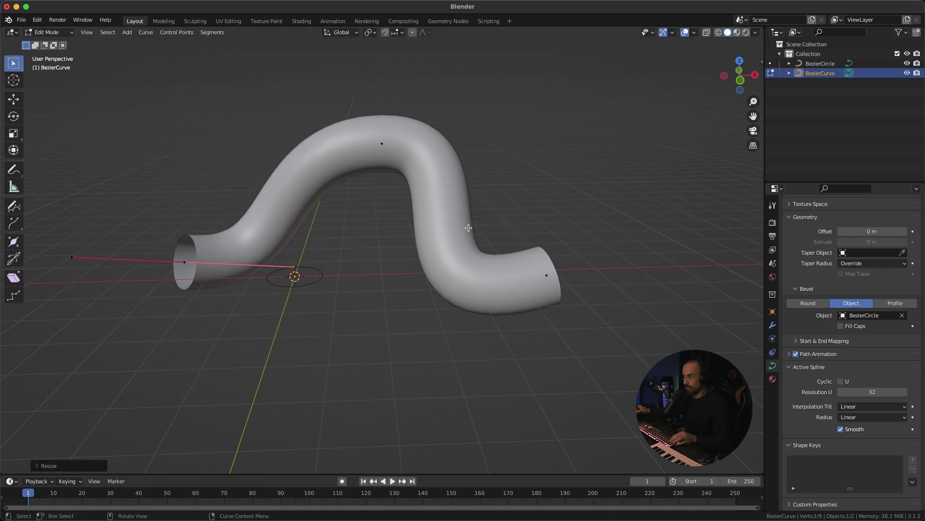
- Move the curve's far end point outward along the X axis and raise its inner handle to level the end
click(545, 274)
key(g)
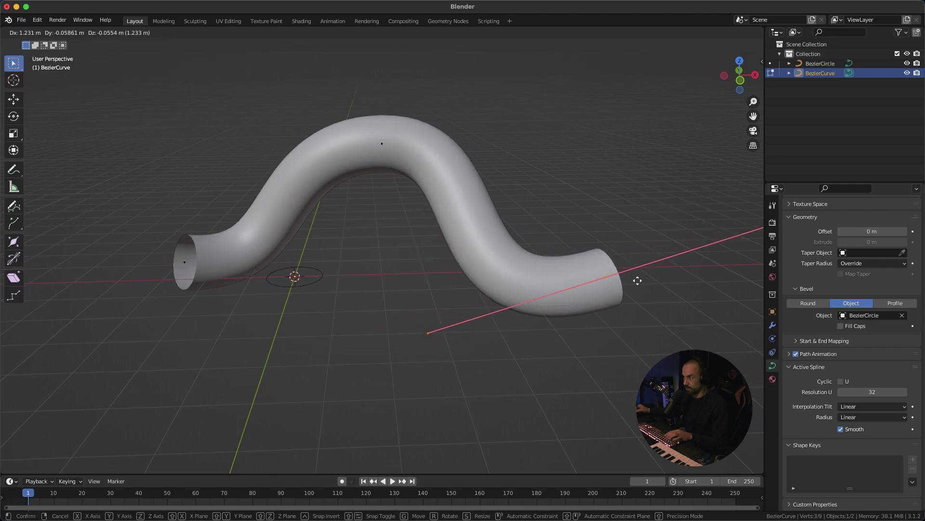
click(634, 278)
click(420, 335)
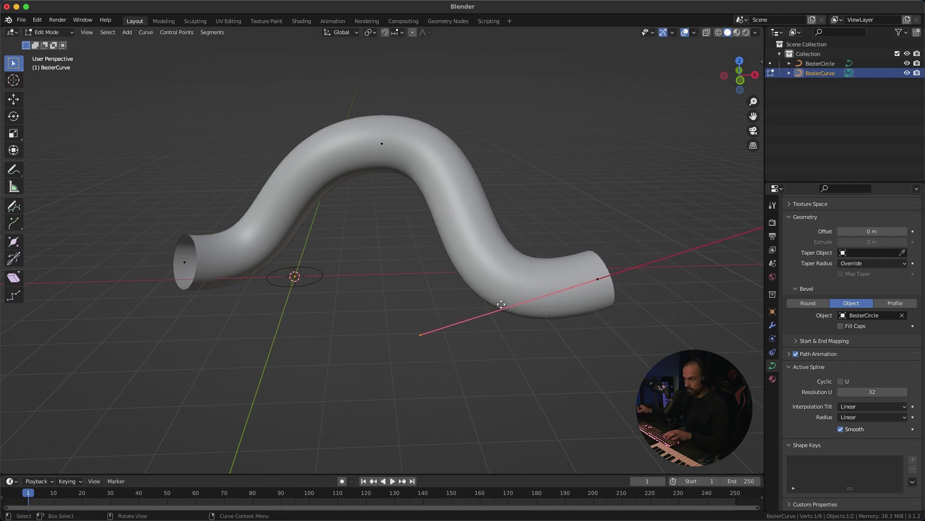
key(g)
click(453, 295)
- Convert the bevelled curve to a mesh and open it in Edit Mode
key(Tab)
middle_drag(495, 247, 485, 226)
right_click(430, 196)
mouse_move(408, 200)
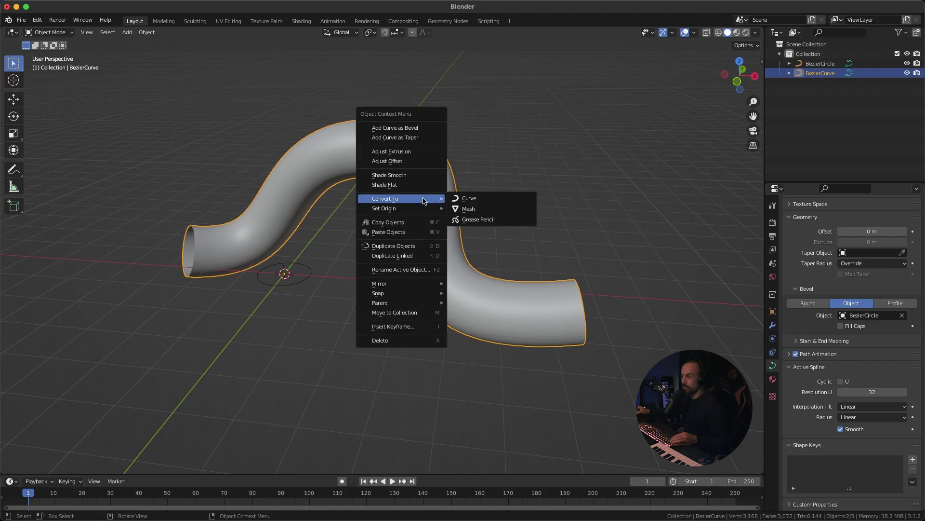
click(477, 209)
key(Tab)
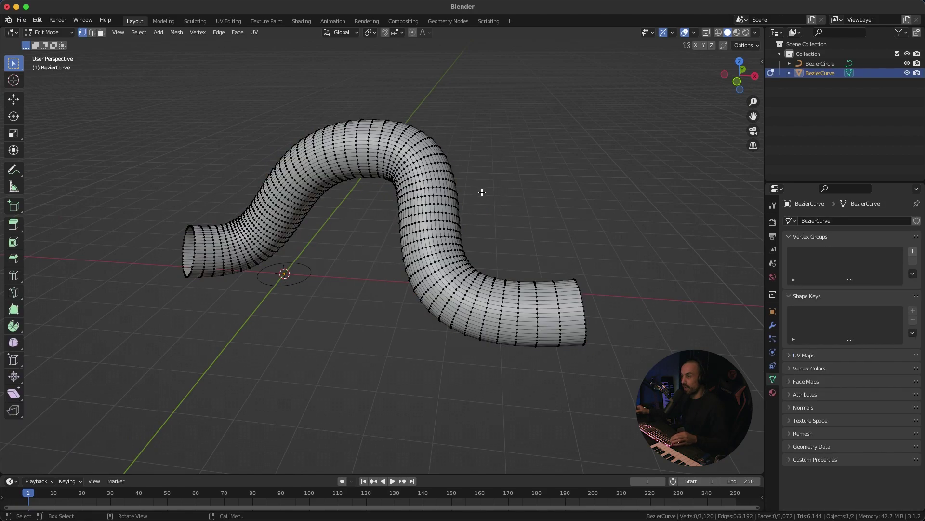
- Return the tube to Object Mode and delete its existing UV map
mouse_move(480, 195)
middle_down()
mouse_move(395, 207)
mouse_move(496, 194)
mouse_move(415, 213)
mouse_move(479, 205)
middle_up()
key(3)
key(Tab)
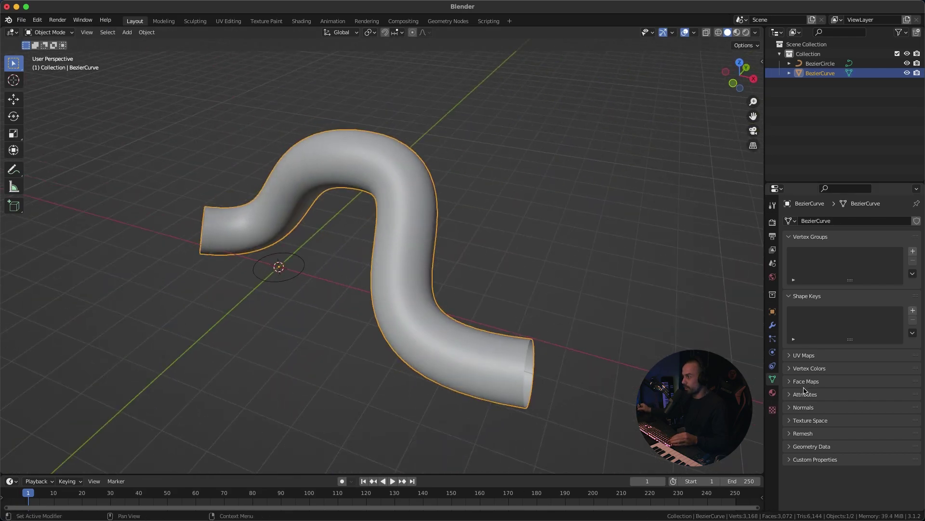
click(789, 356)
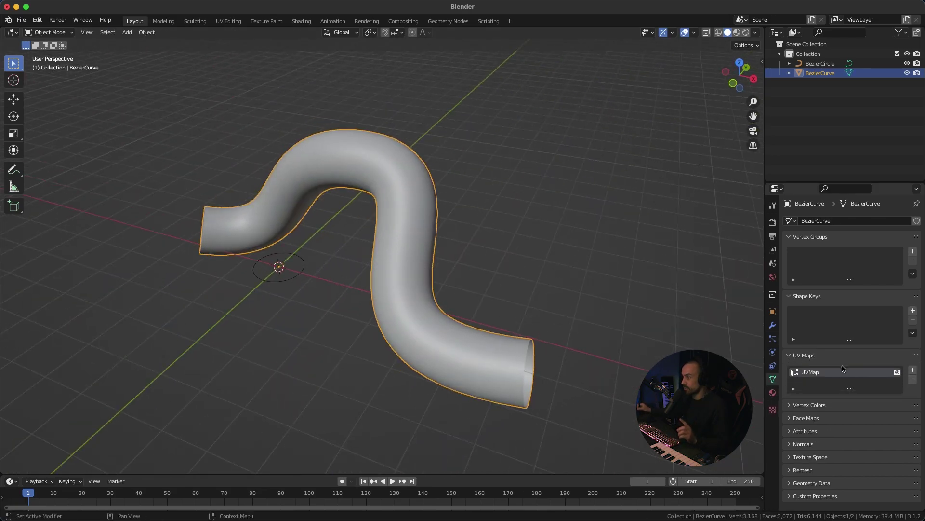
click(913, 379)
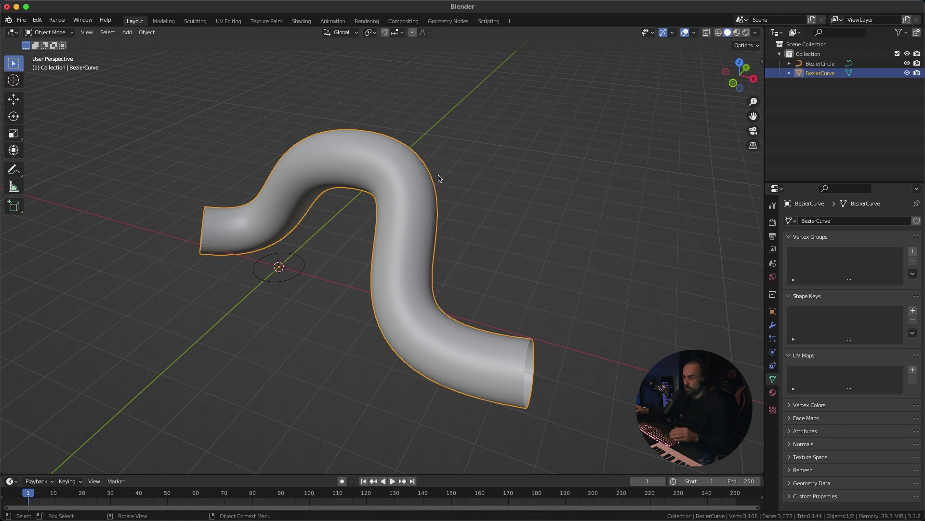
- Switch to the UV Editing workspace with the tube mesh in Edit Mode
middle_drag(456, 204, 510, 190)
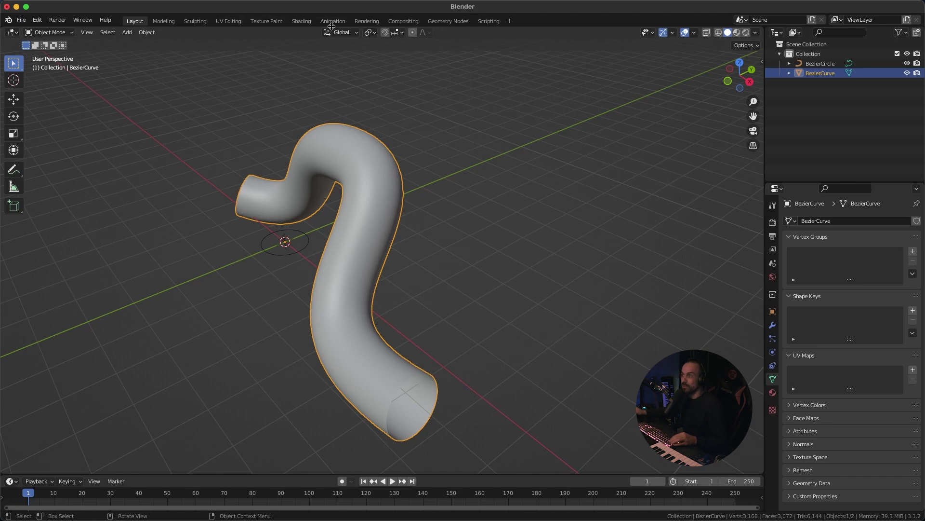
click(229, 21)
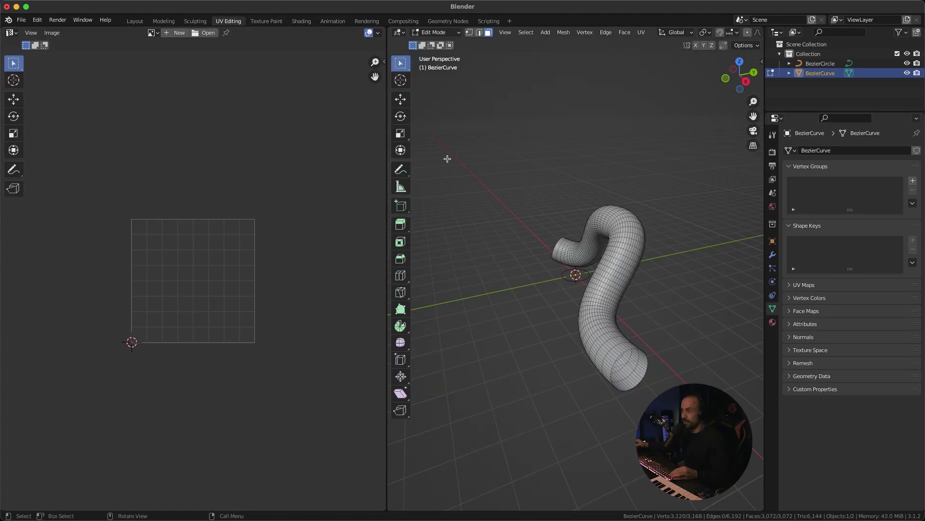
scroll(633, 179, up, 5)
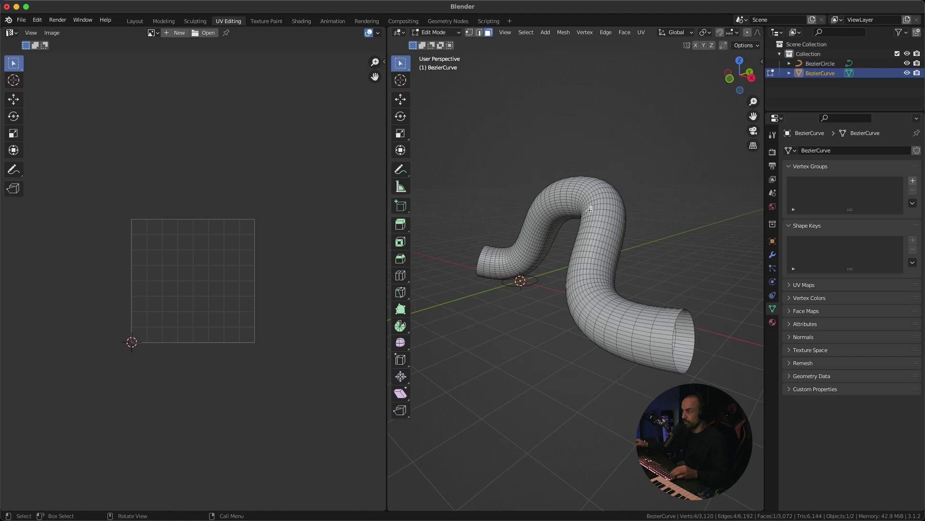
- Select all the tube's faces, unwrap them without any seam, and check the resulting UV layout
key(a)
middle_drag(633, 179, 587, 208)
right_click(586, 208)
mouse_move(587, 208)
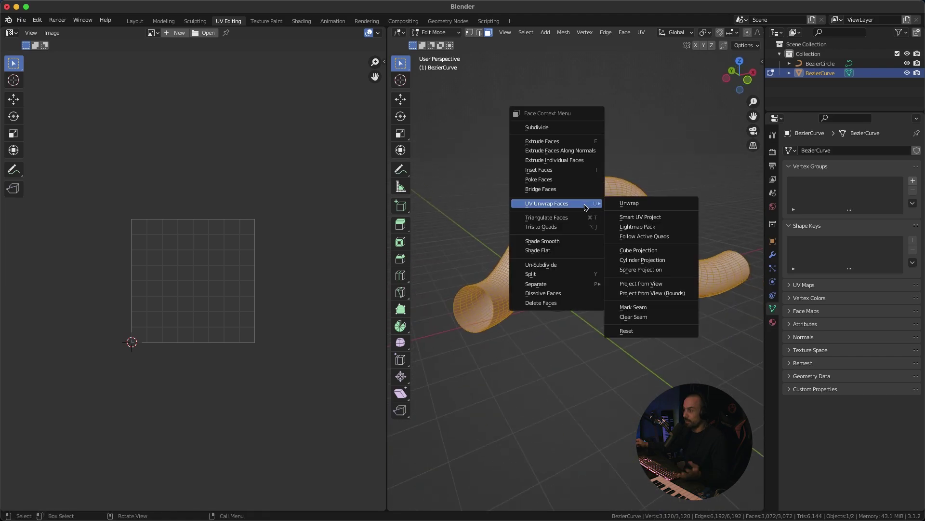
click(645, 205)
scroll(251, 188, up, 5)
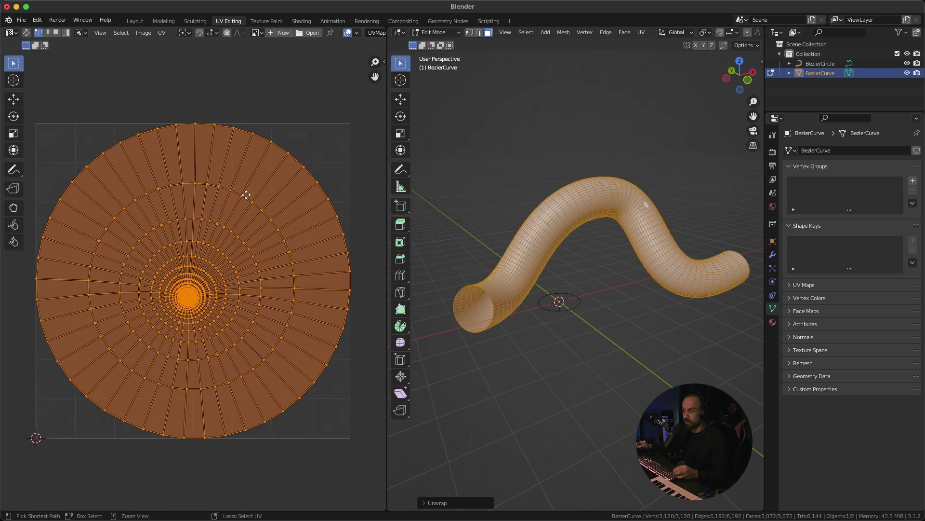
scroll(246, 182, up, 2)
scroll(251, 251, down, 4)
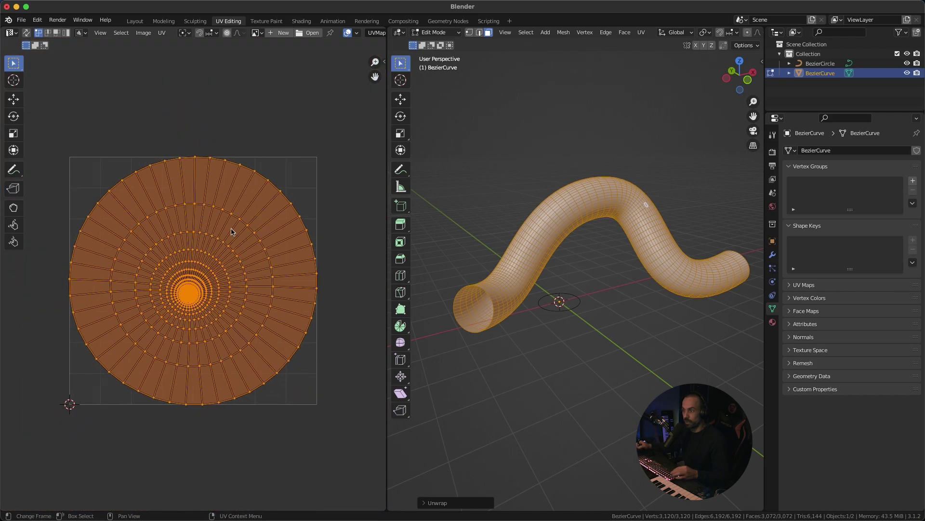
click(243, 226)
scroll(253, 236, up, 2)
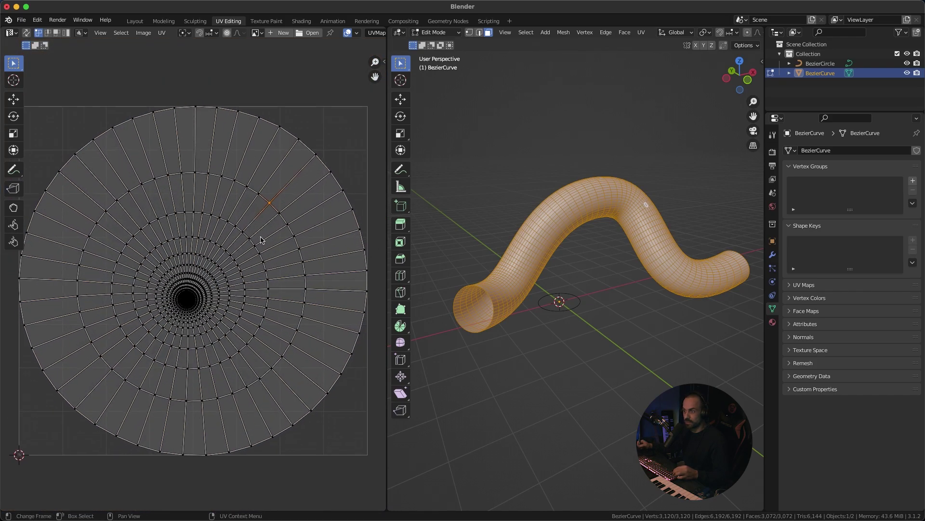
- Unwrap the selected faces with Smart UV Project at a 66° angle limit and zero island margin
right_click(526, 221)
mouse_move(527, 221)
click(608, 235)
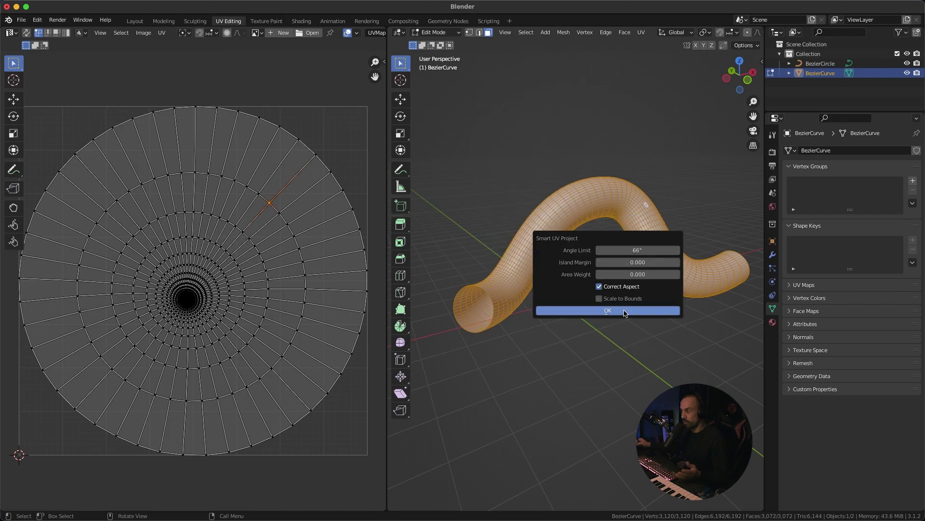
click(621, 313)
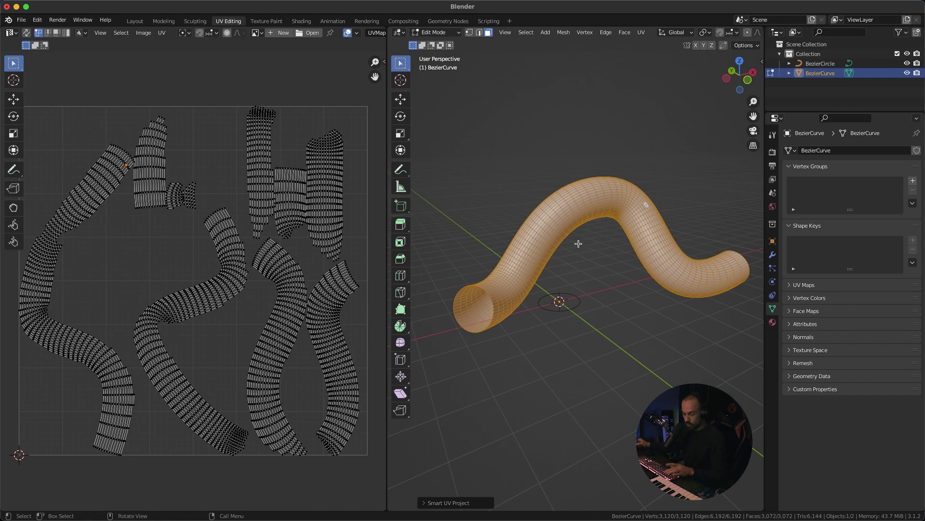
- Select one edge loop running the full length of the tube along its underside and mark it as a seam
key(2)
middle_drag(600, 255, 542, 236)
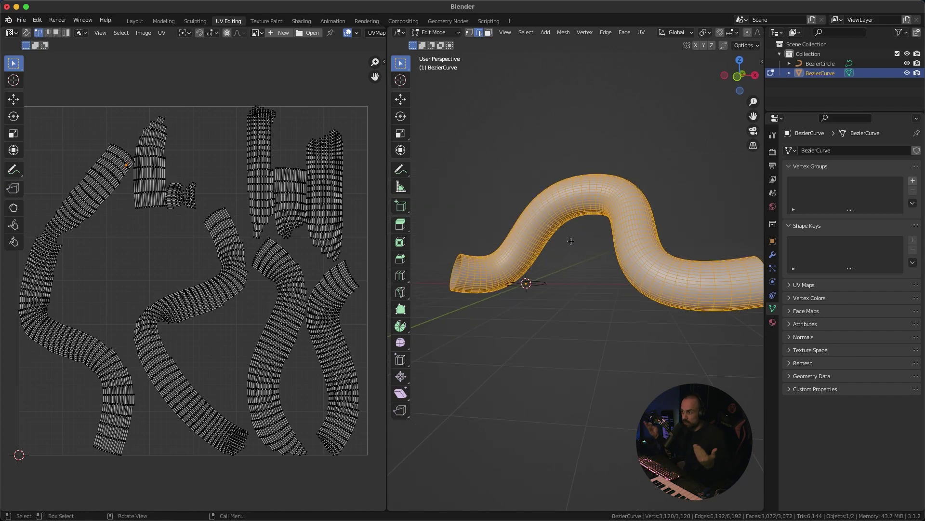
middle_drag(571, 241, 573, 178)
shift+middle_drag(572, 177, 583, 224)
key(alt+a)
middle_drag(526, 203, 524, 193)
click(525, 193)
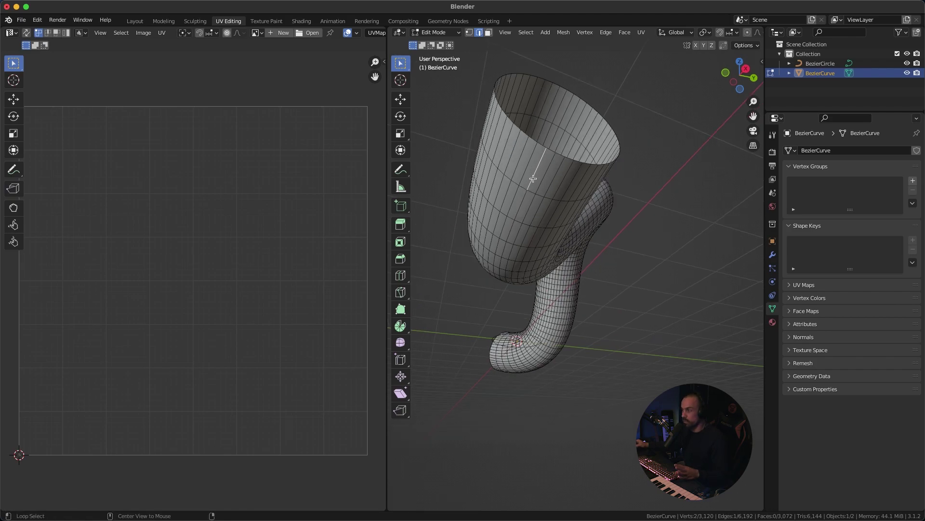
alt+click(533, 178)
middle_drag(459, 394, 533, 358)
right_click(622, 255)
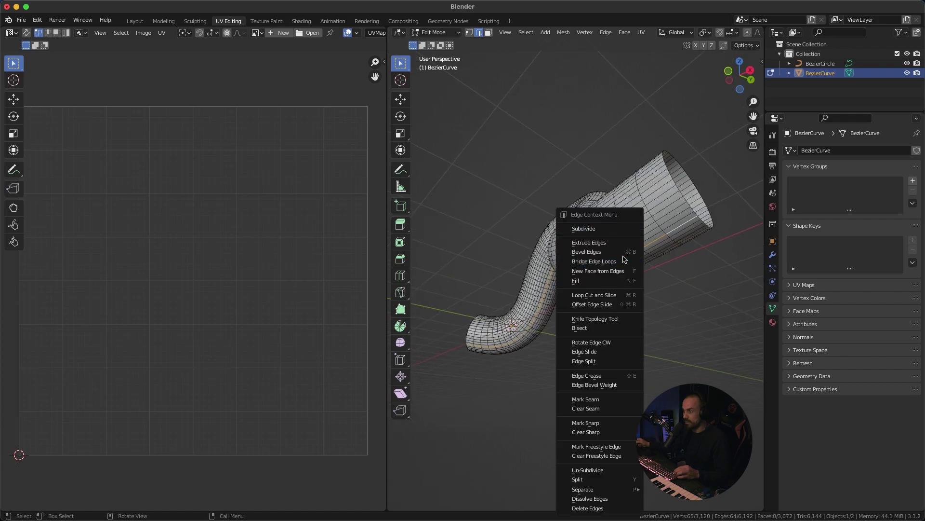
click(603, 399)
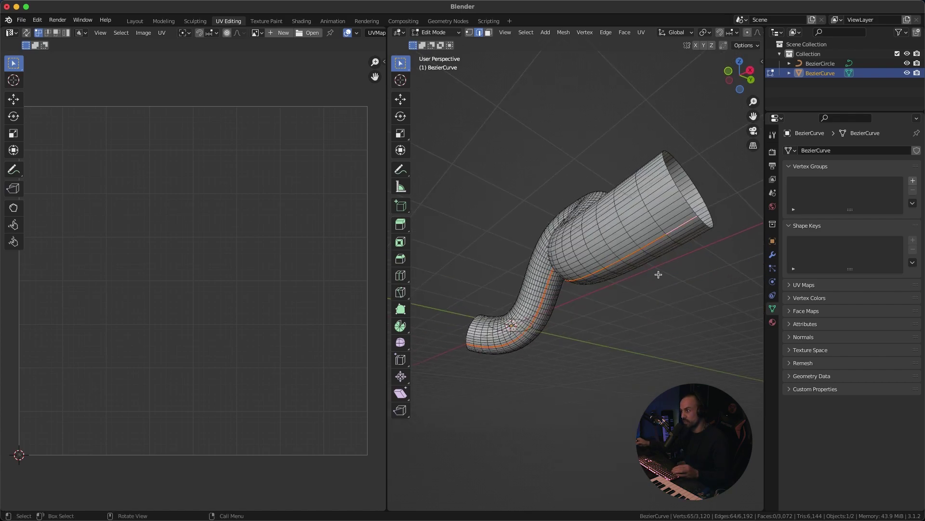
- Select all the tube's faces in face mode and unwrap them along the marked seam
middle_drag(674, 263, 660, 218)
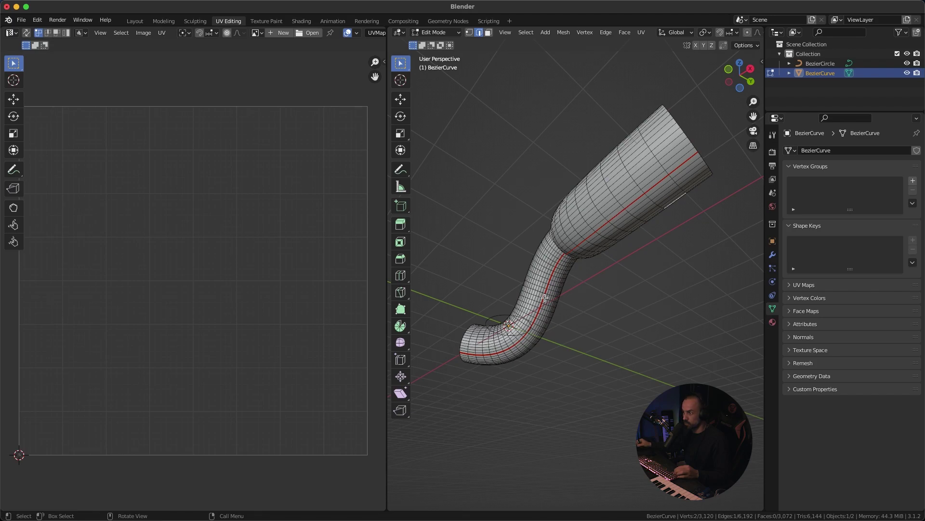
middle_drag(570, 306, 595, 327)
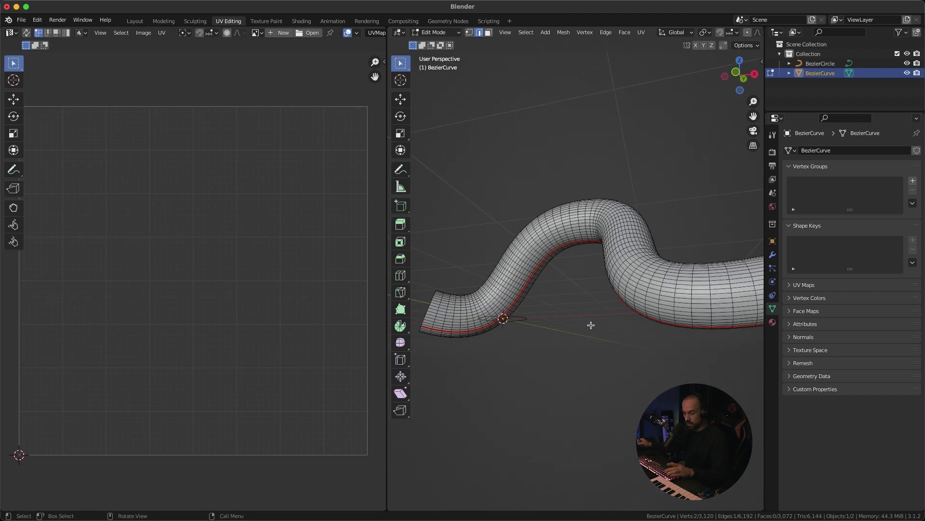
key(3)
middle_drag(603, 248, 595, 262)
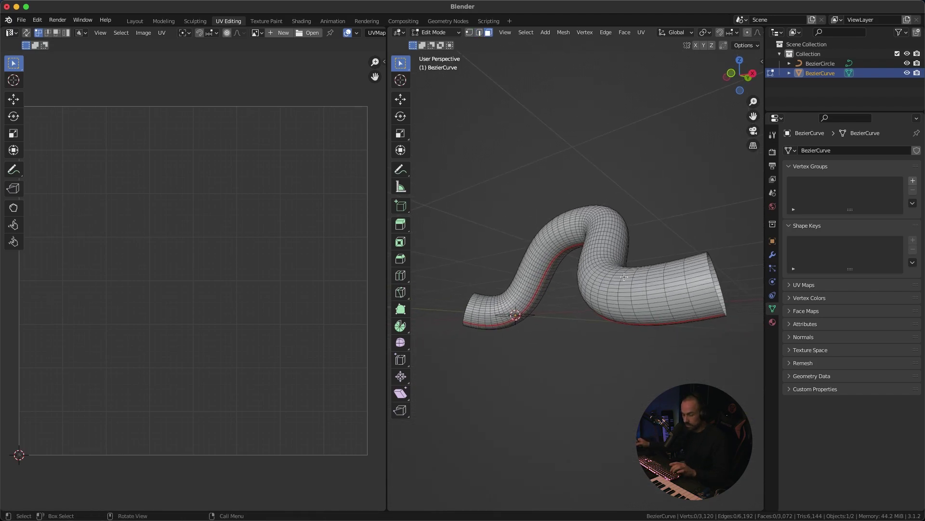
key(a)
right_click(600, 276)
mouse_move(585, 358)
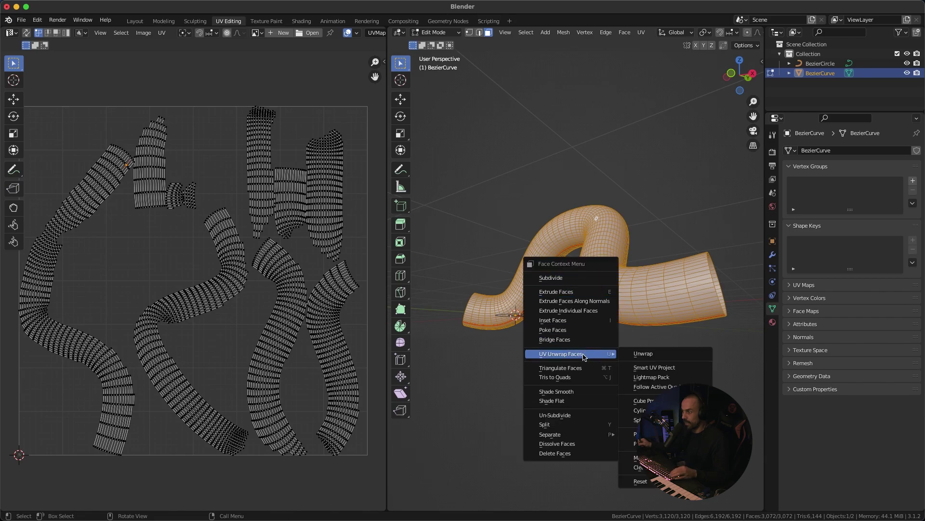
click(669, 357)
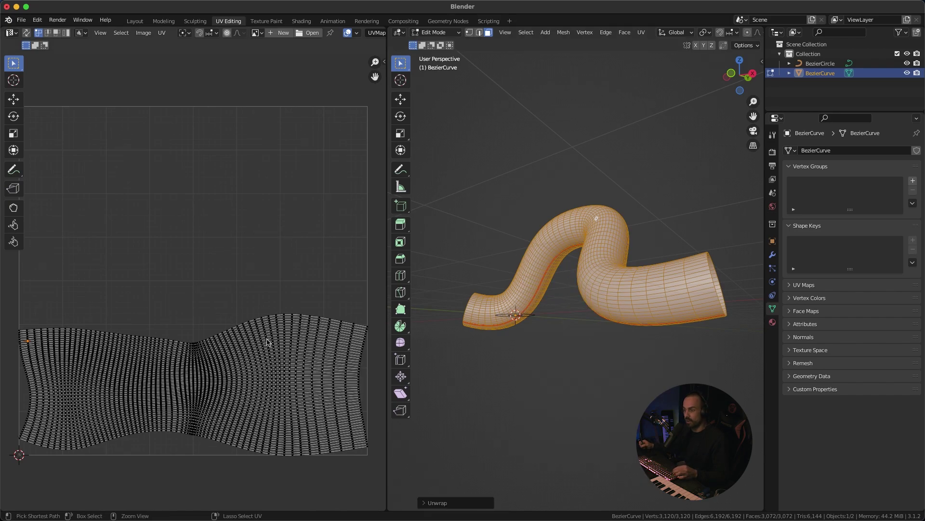
- Examine the unwrapped UV island closely, especially the face spacing around its narrow middle
middle_drag(263, 309, 284, 213)
ctrl+middle_drag(284, 213, 200, 256)
middle_drag(200, 256, 266, 274)
middle_drag(267, 273, 178, 280)
scroll(239, 249, up, 3)
scroll(205, 269, up, 3)
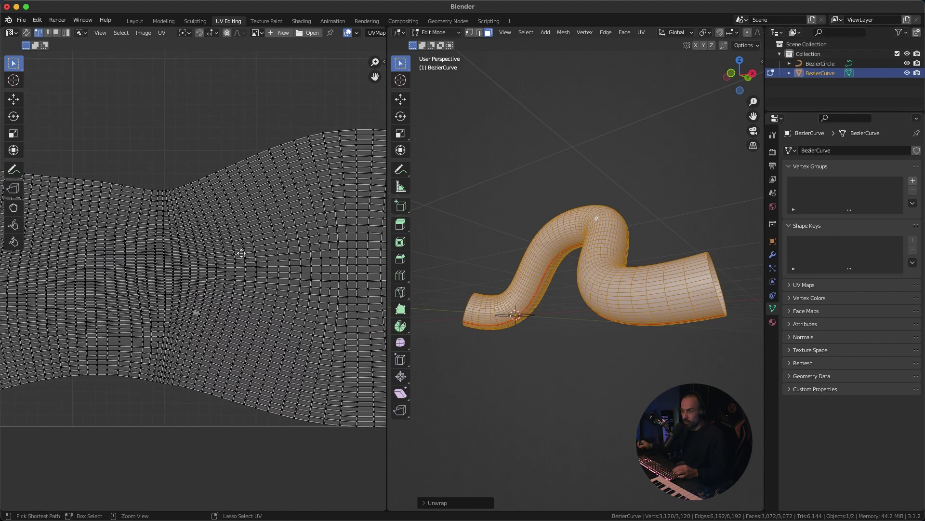
ctrl+middle_drag(188, 254, 190, 203)
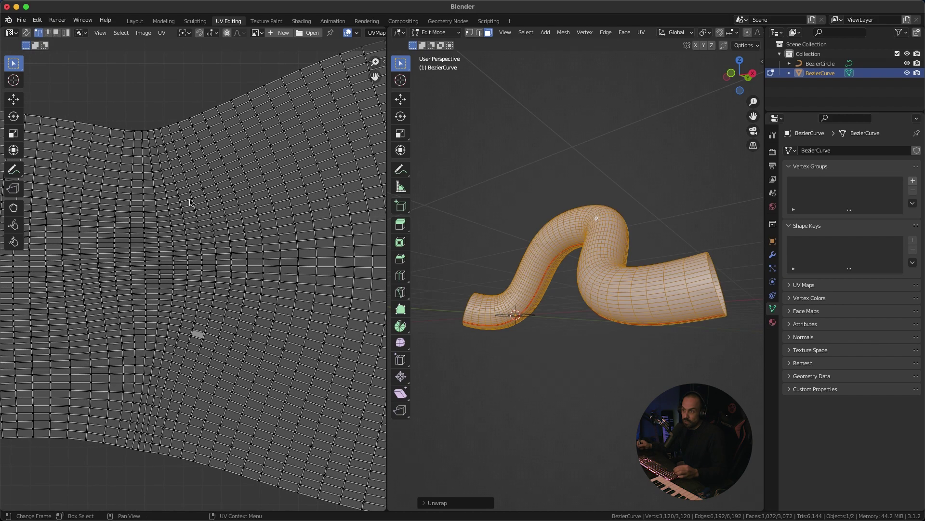
ctrl+middle_drag(324, 256, 330, 318)
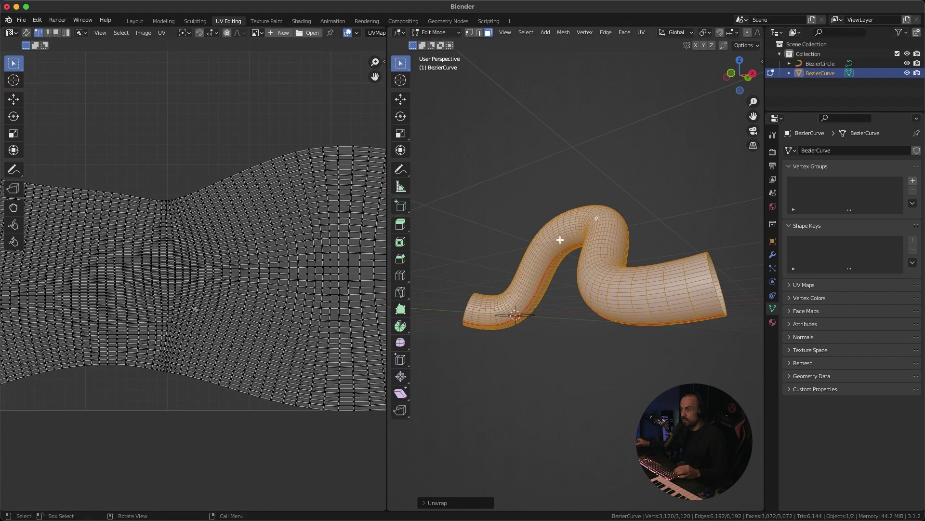
- In the Shading workspace, add a Checker Texture node and connect its Color output to the Principled BSDF's Base Color
click(303, 22)
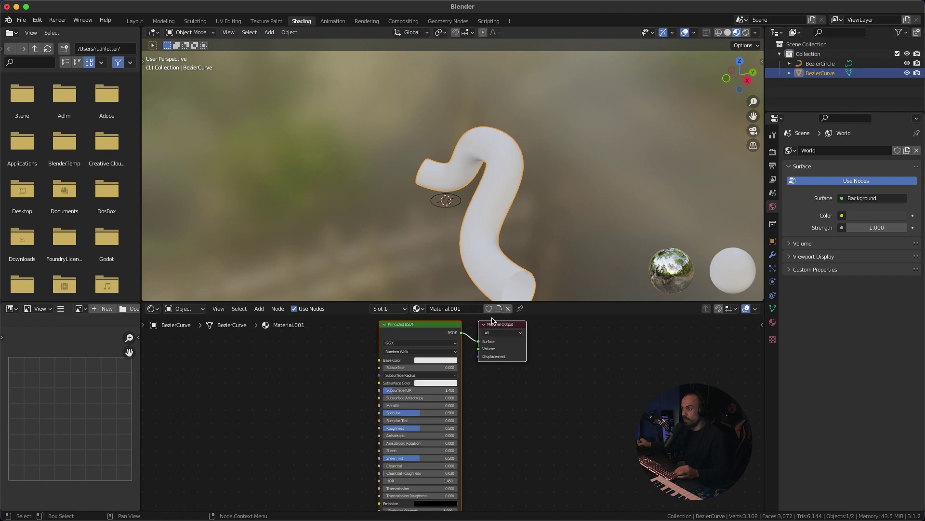
key(shift+a)
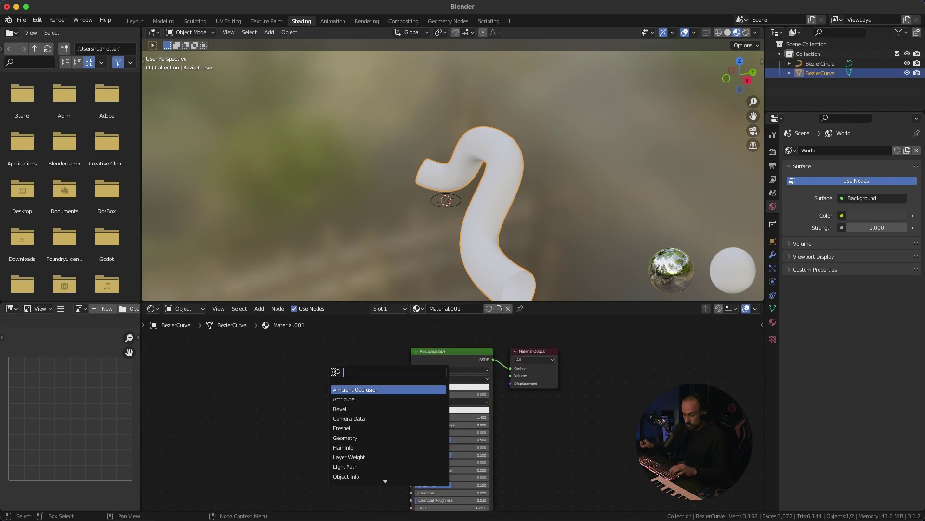
text(checker)
key(Return)
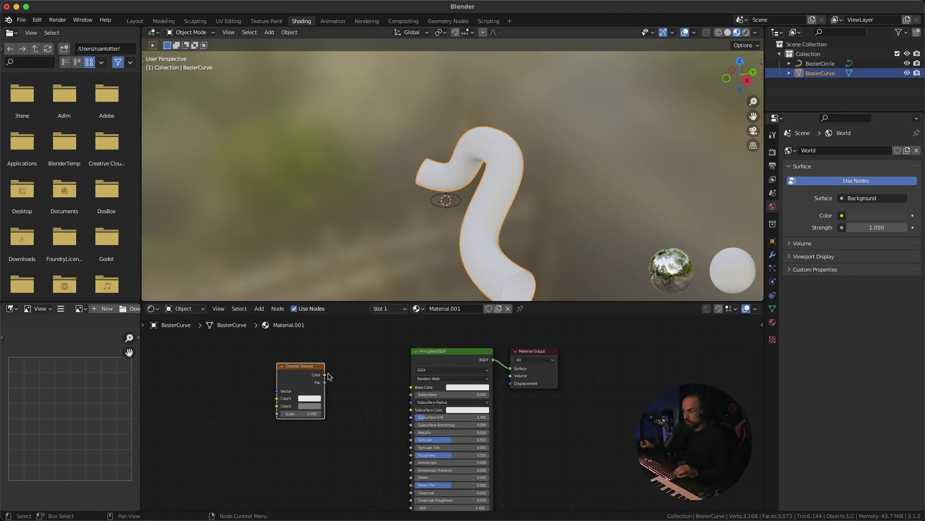
drag(326, 374, 453, 389)
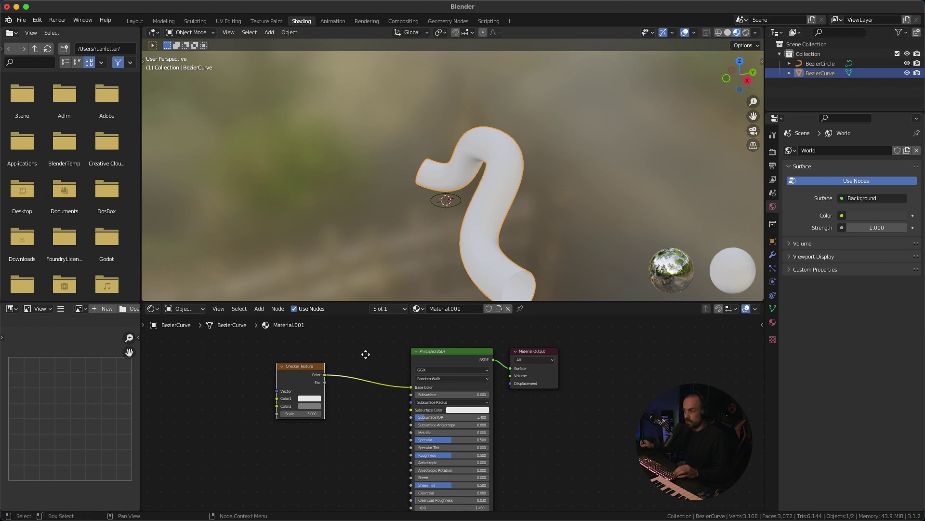
- Set the Checker Texture's Color1 to light blue and Color2 to bright yellow
scroll(271, 385, up, 3)
middle_drag(273, 386, 459, 374)
scroll(459, 374, up, 5)
middle_drag(487, 337, 412, 338)
click(454, 401)
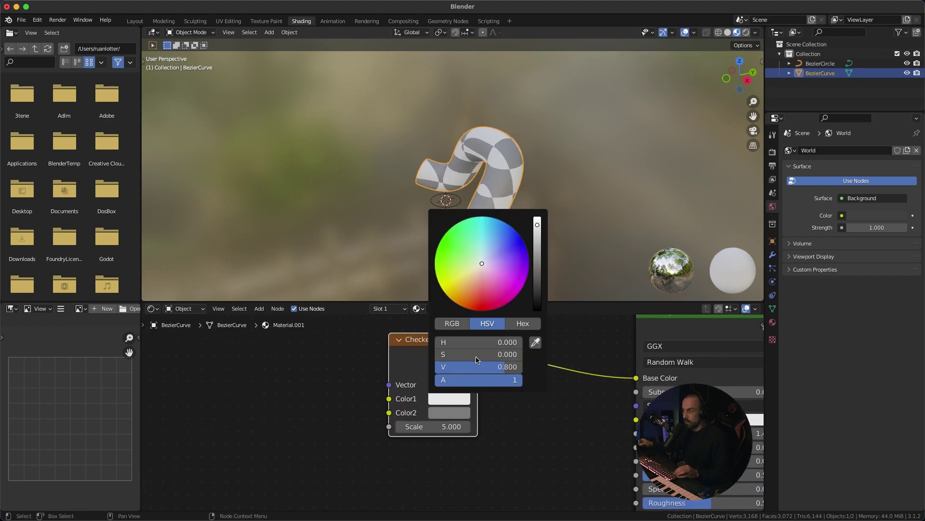
click(489, 247)
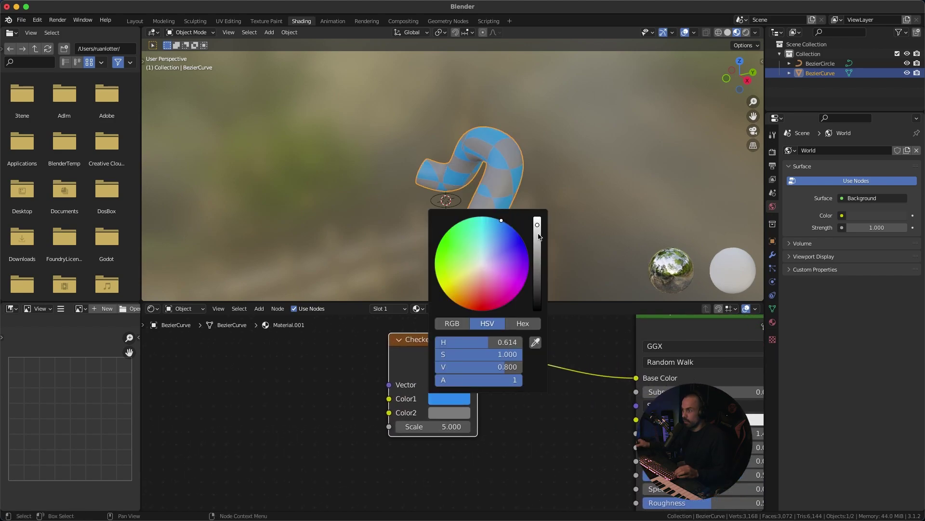
click(453, 413)
click(441, 302)
drag(537, 260, 537, 230)
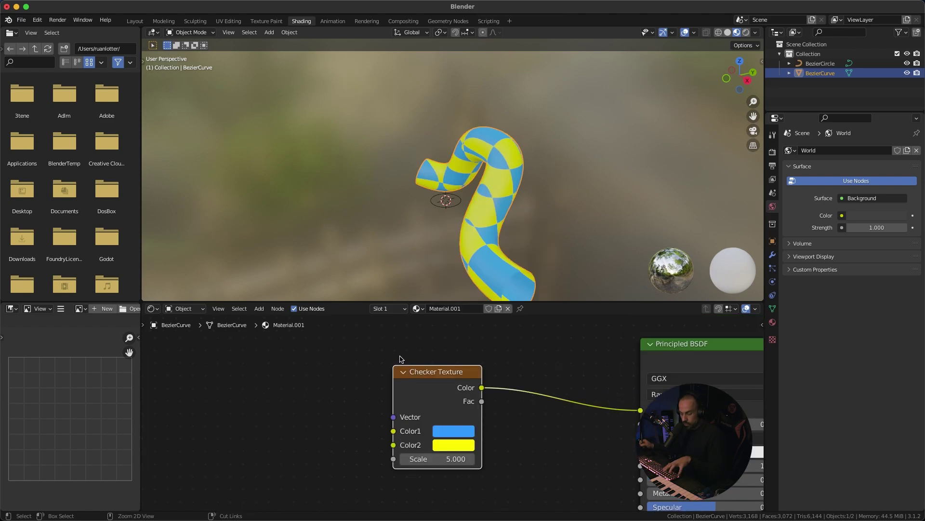
- Add Mapping and Texture Coordinate nodes ahead of the Checker Texture and feed the Mapping vector from the UV output
key(ctrl+t)
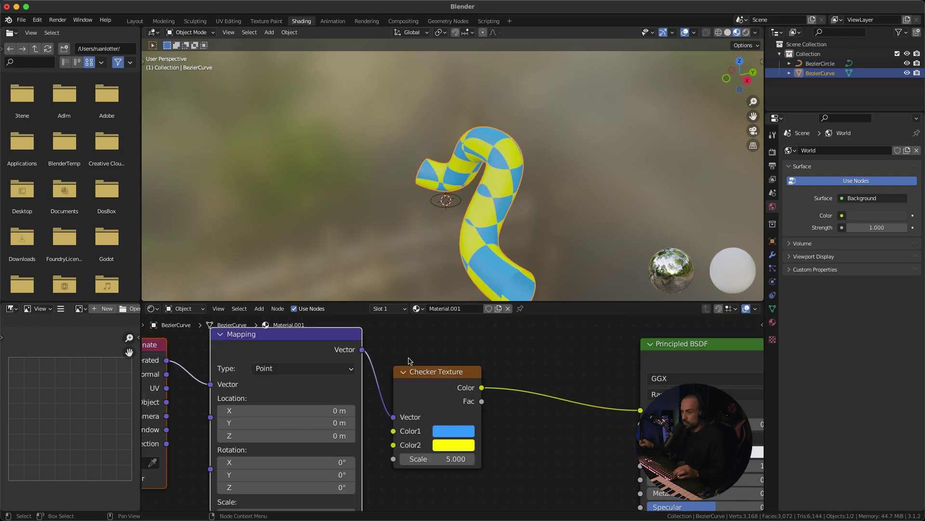
scroll(410, 362, left, 5)
scroll(432, 371, down, 3)
mouse_move(428, 368)
middle_down()
mouse_move(435, 359)
mouse_move(411, 372)
middle_up()
scroll(411, 372, up, 2)
drag(309, 375, 350, 370)
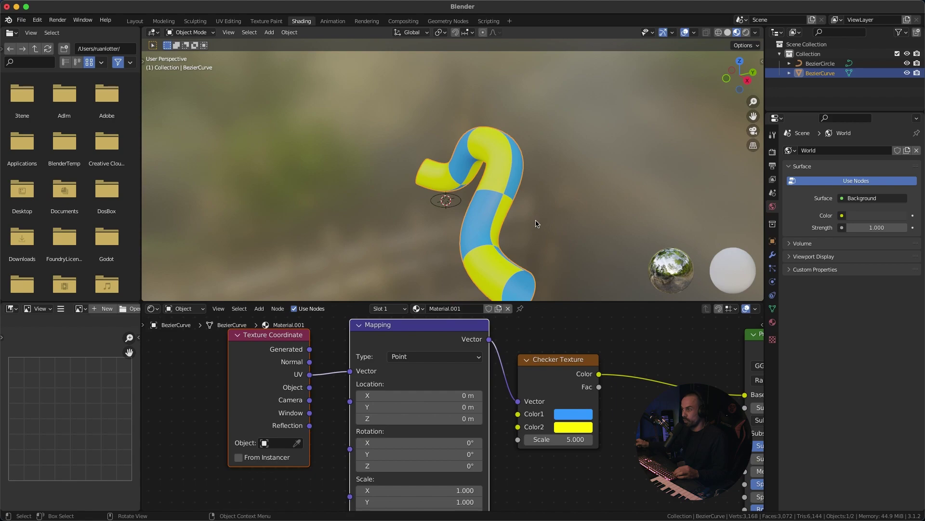
- Set the Checker Texture's scale to 36.800 and check the pattern from around the tube
middle_drag(539, 188, 417, 242)
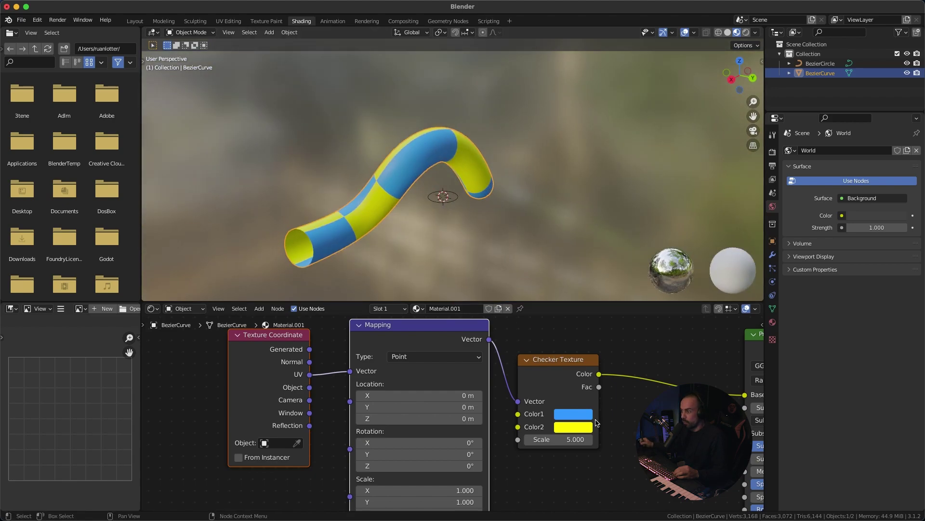
scroll(581, 389, up, 2)
middle_drag(581, 389, 448, 390)
drag(437, 448, 572, 440)
drag(468, 449, 504, 449)
middle_drag(362, 189, 290, 209)
middle_drag(345, 184, 363, 157)
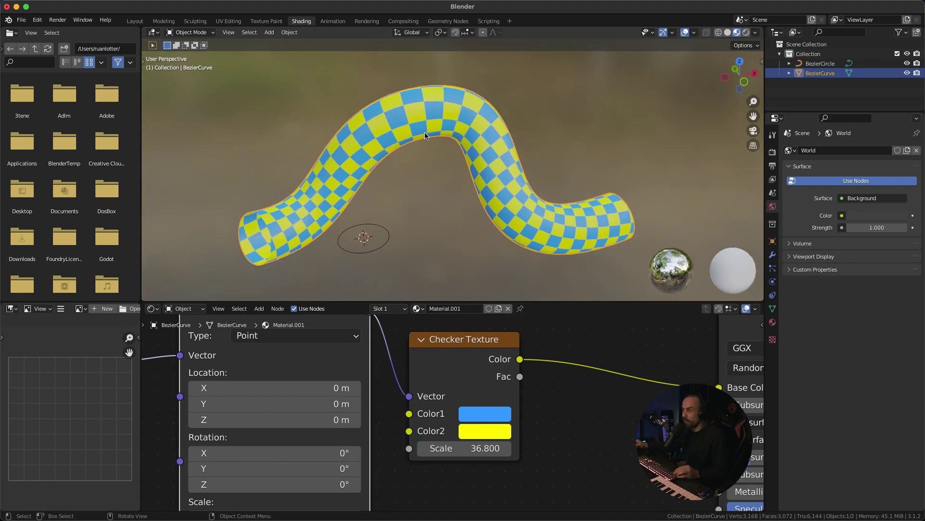
- Open the UV Editing workspace and display the tube in Material Preview shading so the checker texture shows
click(226, 21)
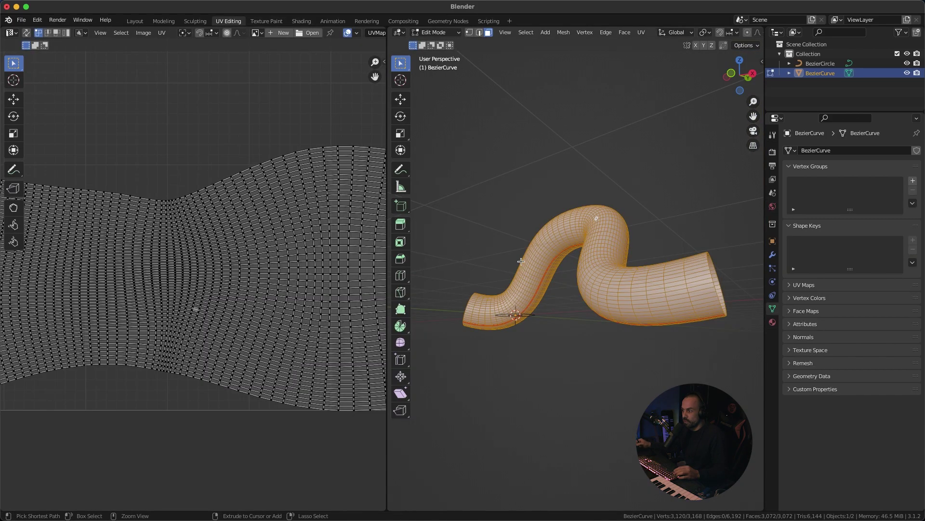
scroll(703, 33, down, 6)
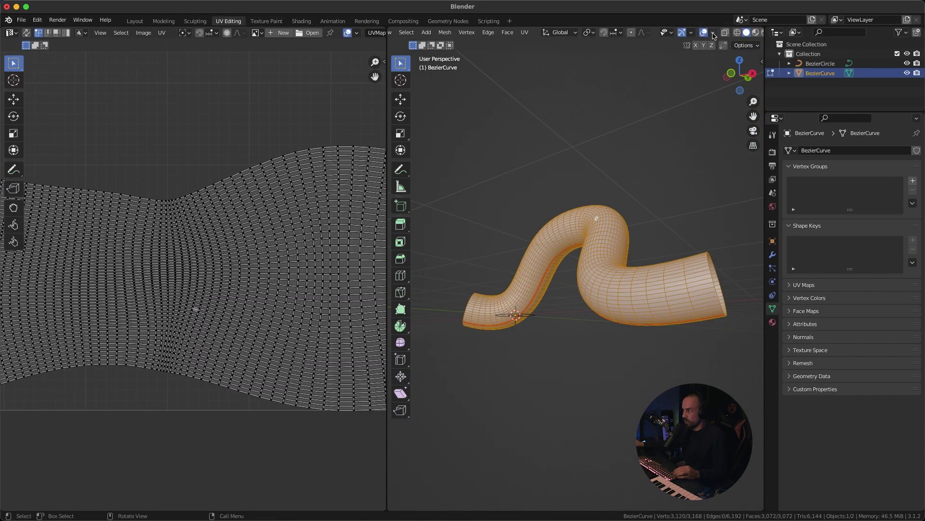
click(737, 32)
middle_drag(540, 201, 605, 252)
ctrl+middle_drag(209, 243, 256, 211)
- Set UV selection to faces and select one quad near the middle of the tube's UV island
key(3)
ctrl+middle_drag(168, 276, 119, 240)
ctrl+middle_drag(256, 187, 227, 196)
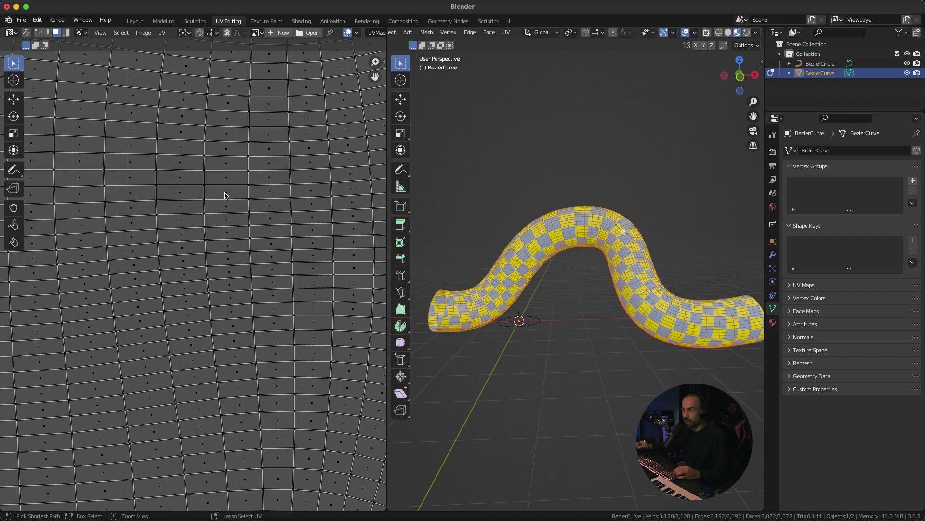
click(190, 259)
ctrl+middle_drag(190, 259, 218, 207)
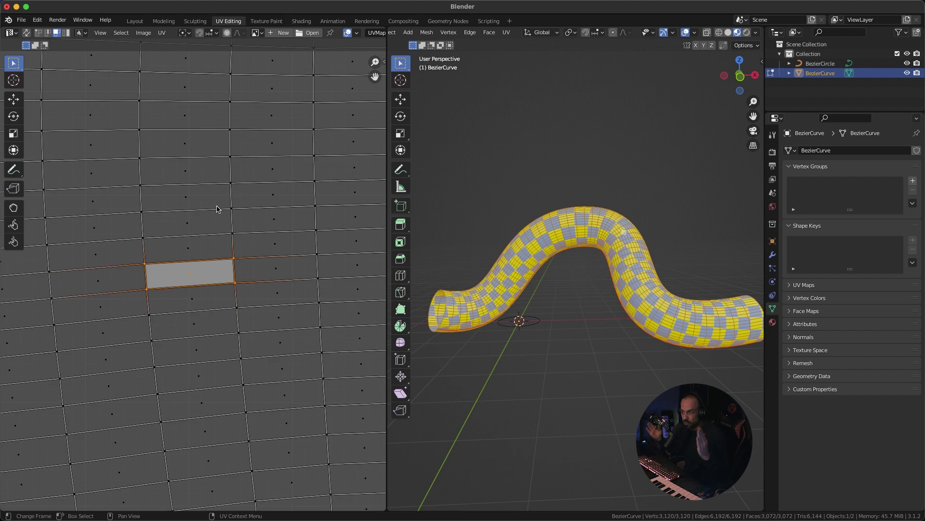
- Select the two upper UV vertices of that quad and flatten its upper edge by scaling to 0 along Y
key(1)
scroll(237, 244, up, 1)
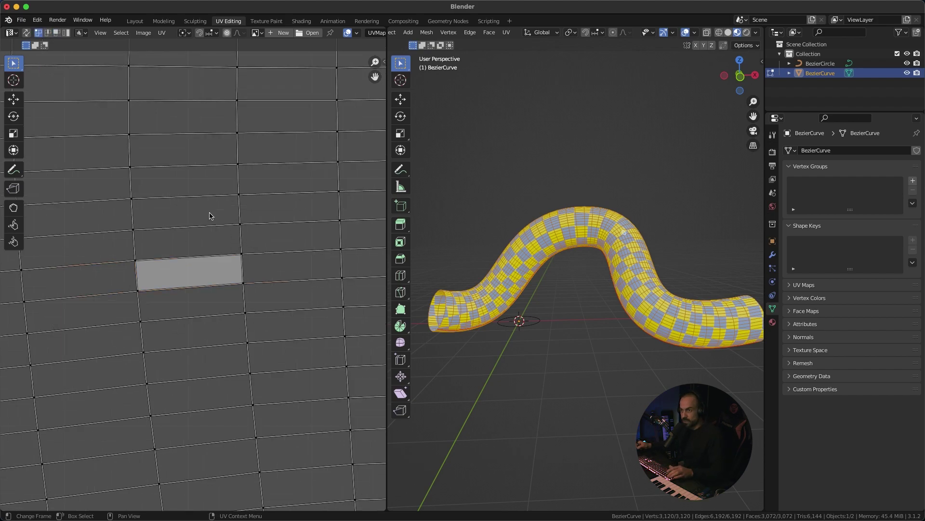
alt+click(136, 259)
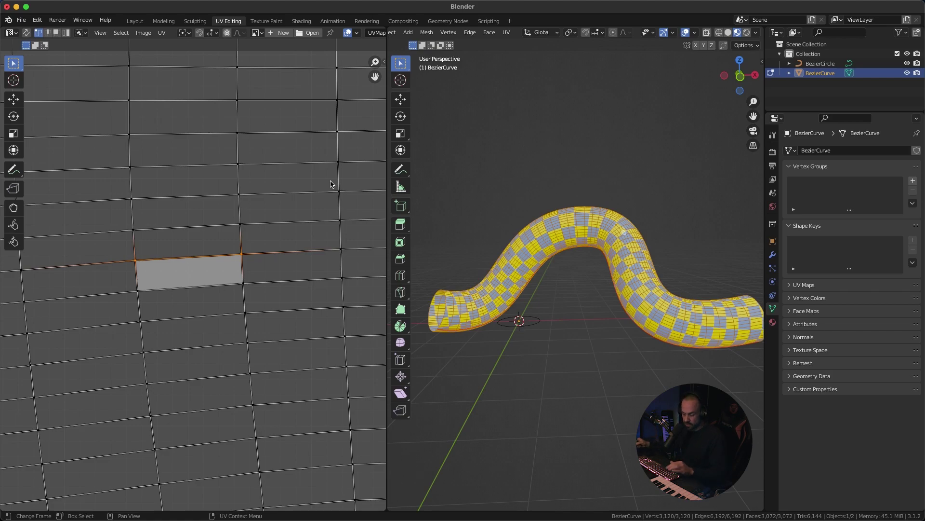
key(s)
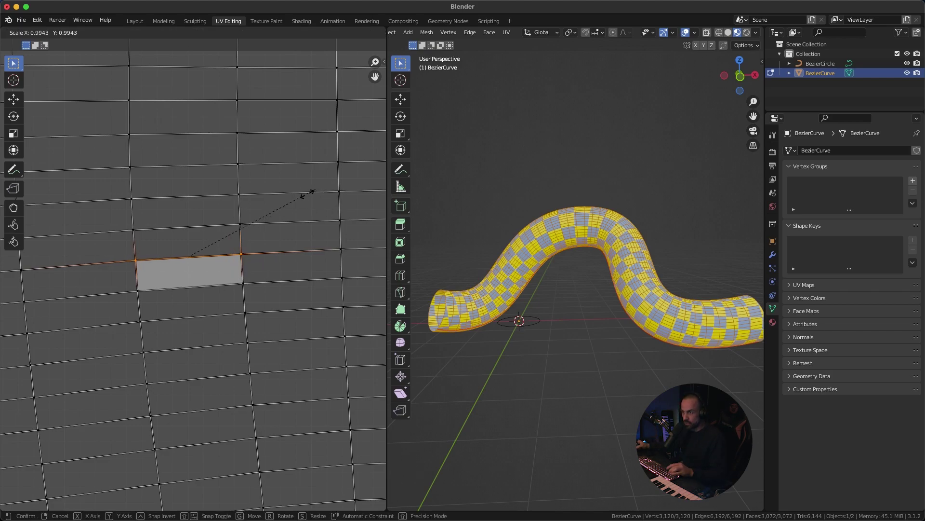
key(y)
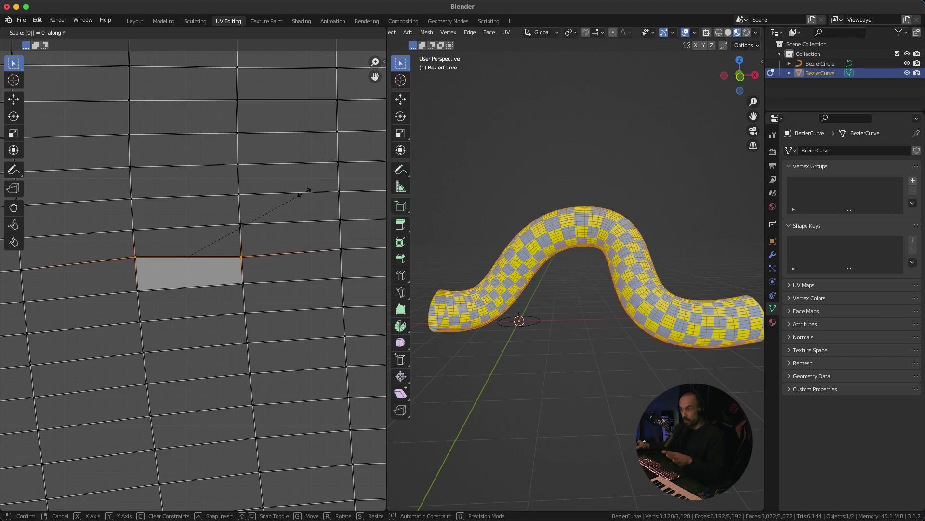
click(305, 195)
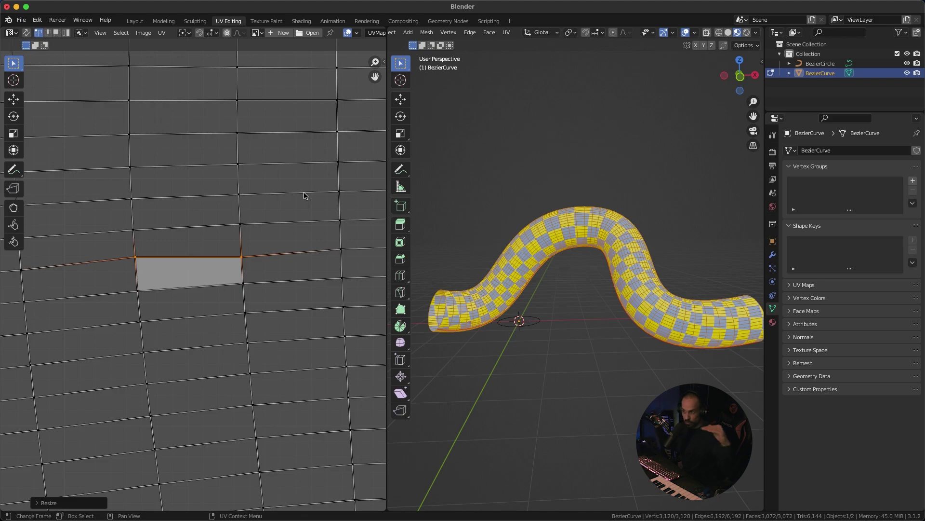
- Level the quad's lower edge by scaling its two UV vertices to 0 along Y
click(134, 286)
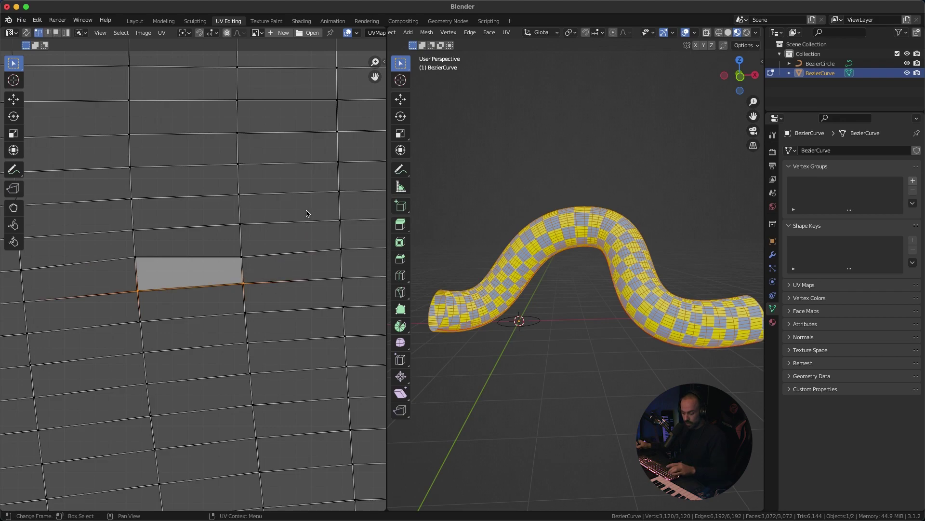
key(s)
key(y)
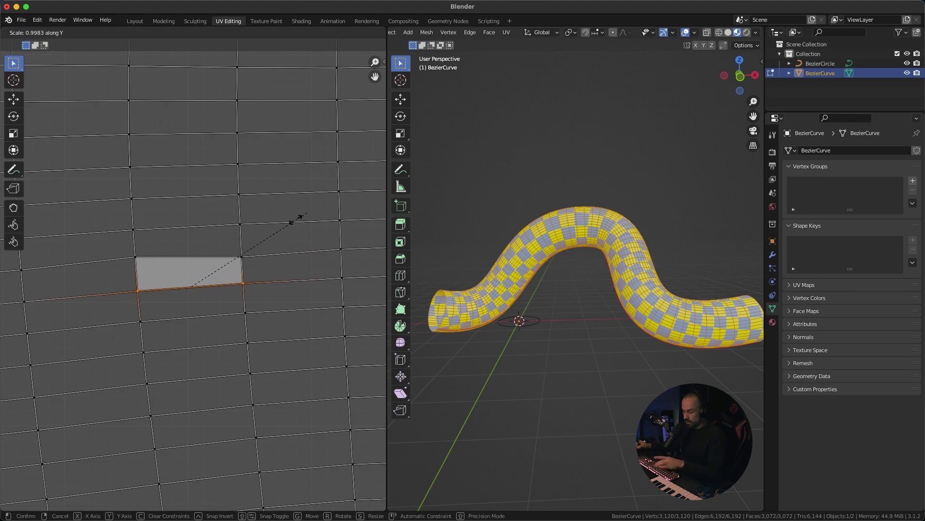
key(0)
click(299, 224)
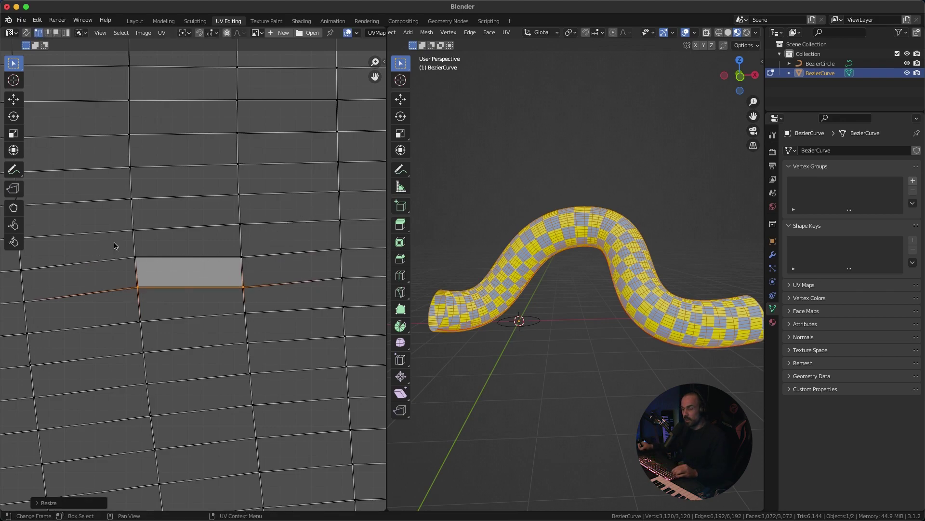
- Straighten the quad's left edge by scaling its two UV vertices to 0 along X
drag(125, 249, 146, 293)
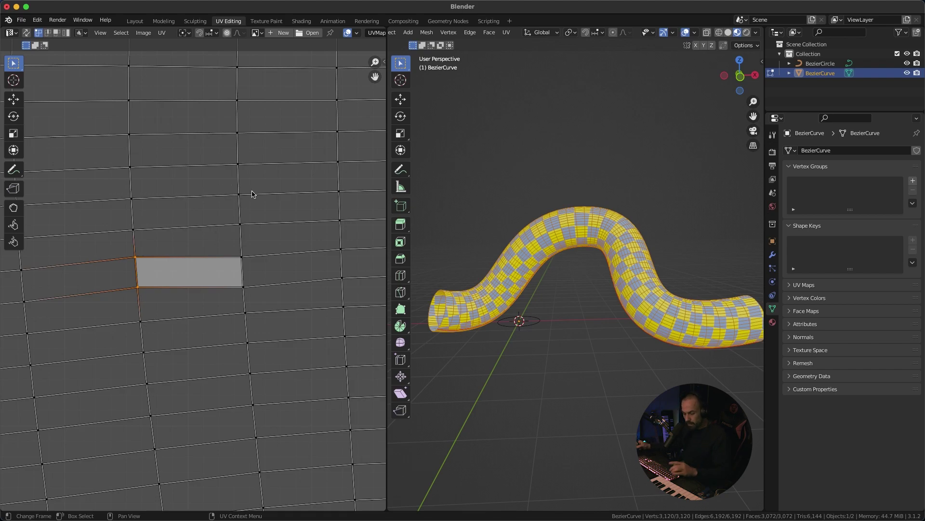
key(s)
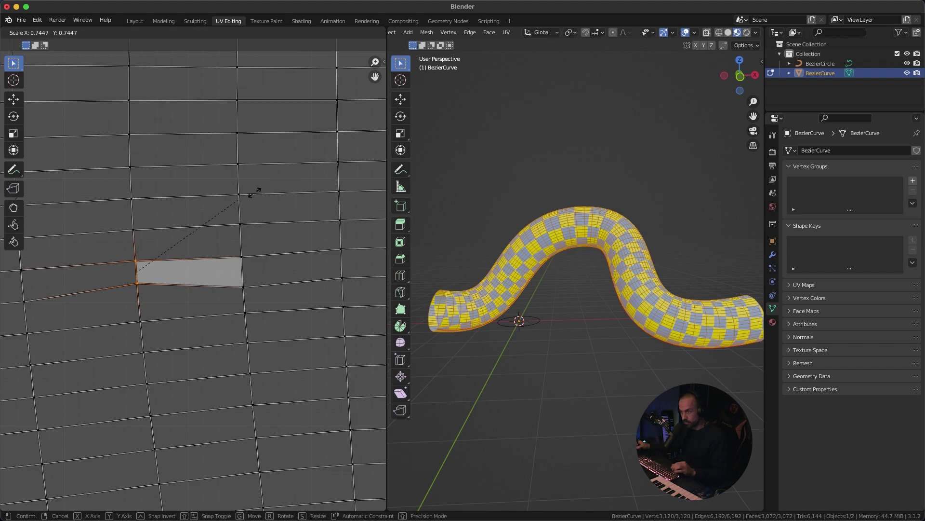
key(x)
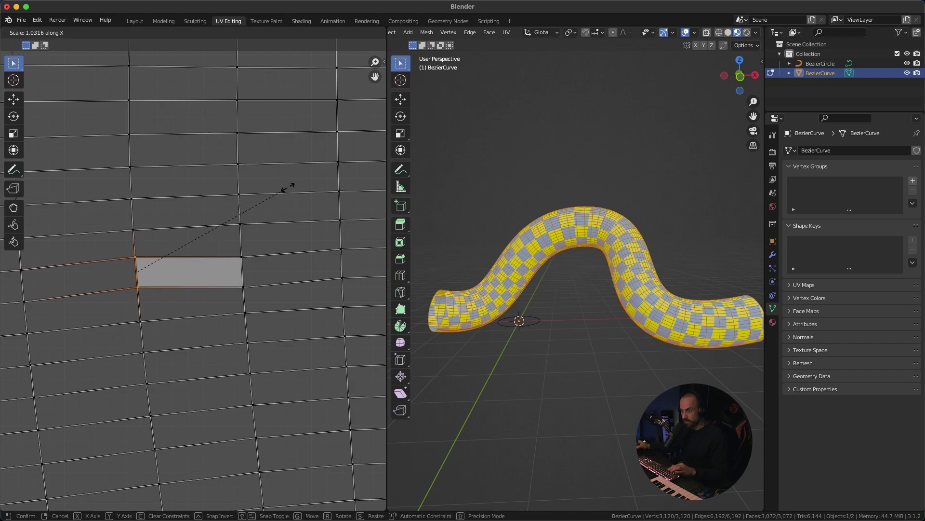
key(0)
key(Return)
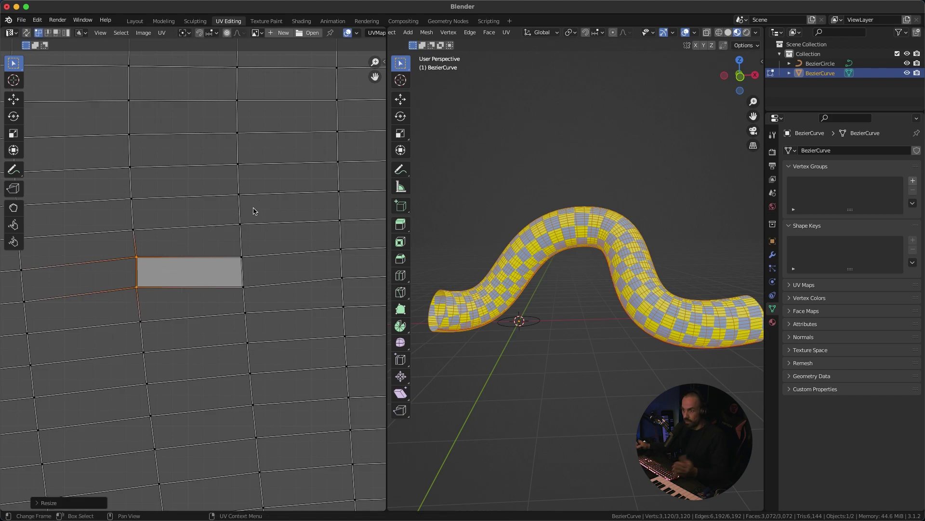
- Straighten the quad's right edge by scaling its two UV vertices to 0 along X
drag(230, 249, 270, 294)
key(s)
key(x)
key(0)
key(Return)
- In face selection, make the rectangular quad the active face and invert the selection to cover the rest of the UV island
key(3)
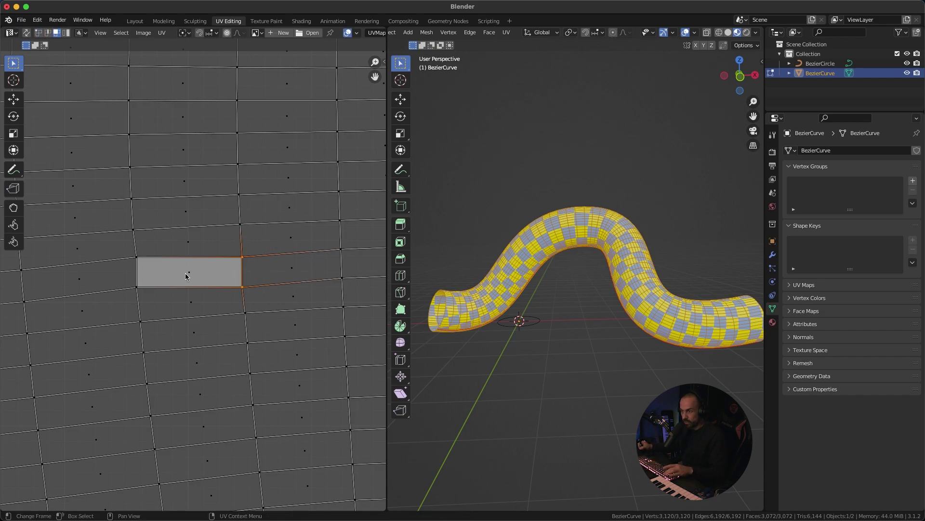
click(191, 271)
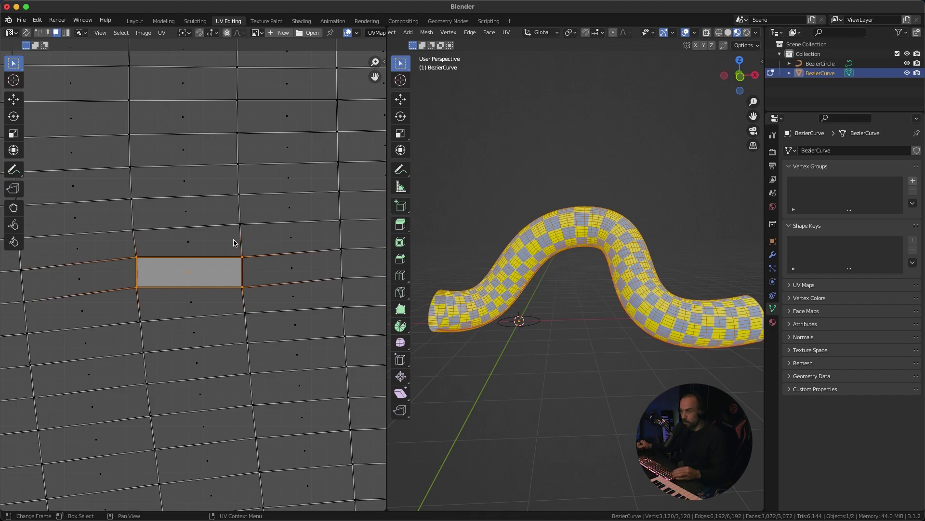
click(270, 212)
click(212, 280)
key(ctrl+i)
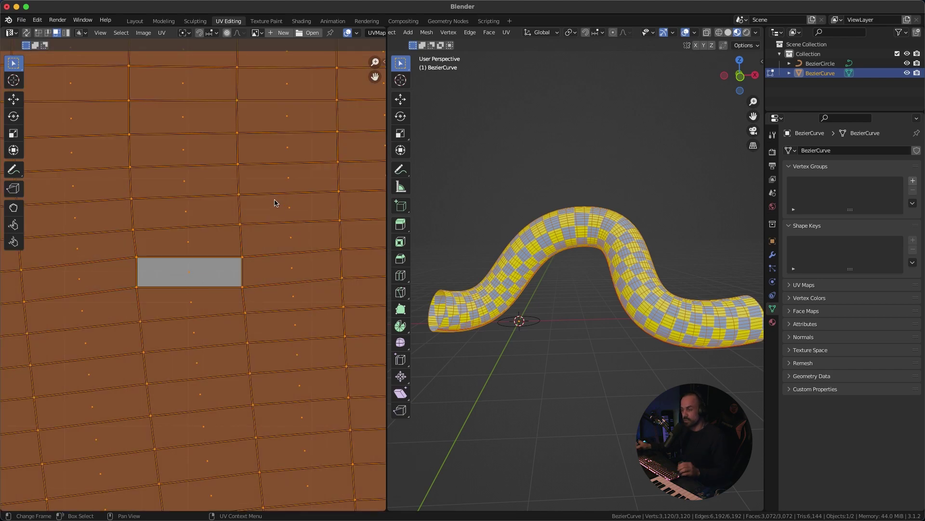
- Apply Follow Active Quads to lay out the tube's UVs as a regular grid based on the rectangular quad
scroll(273, 201, down, 10)
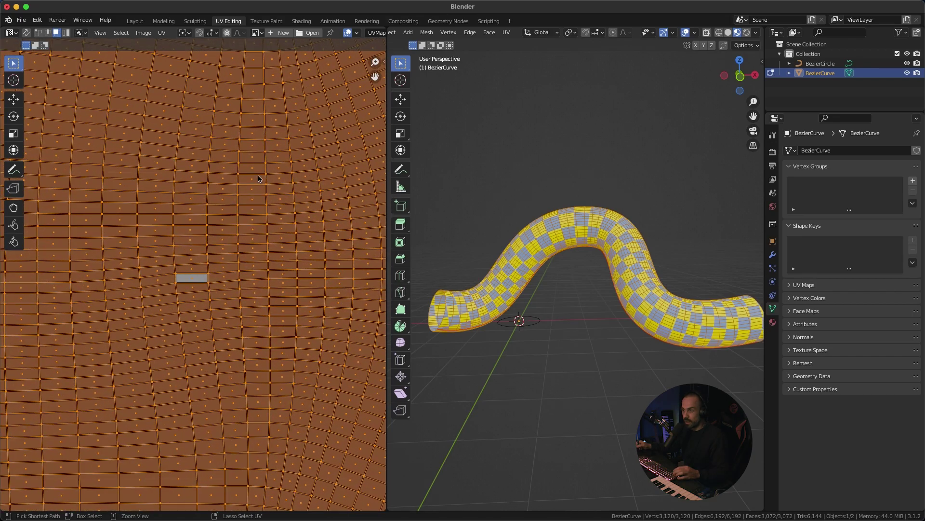
scroll(249, 185, up, 3)
right_click(202, 204)
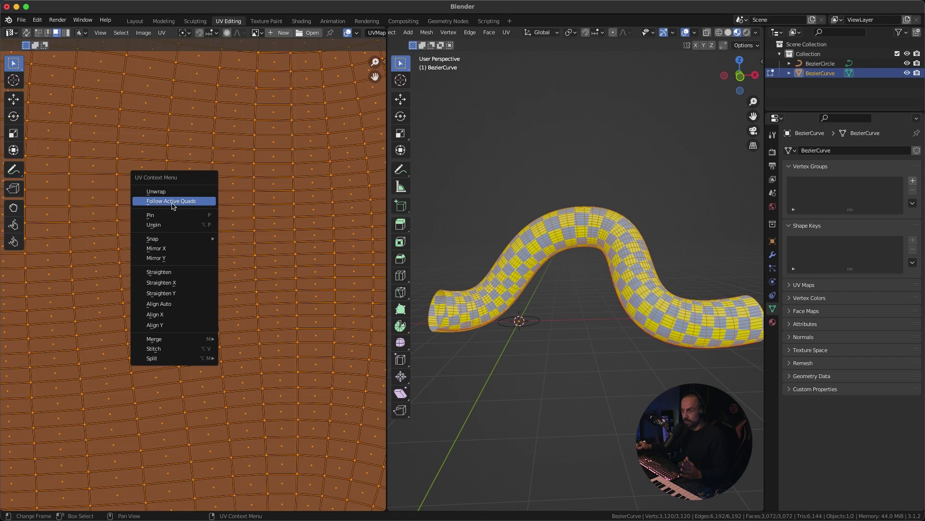
click(201, 202)
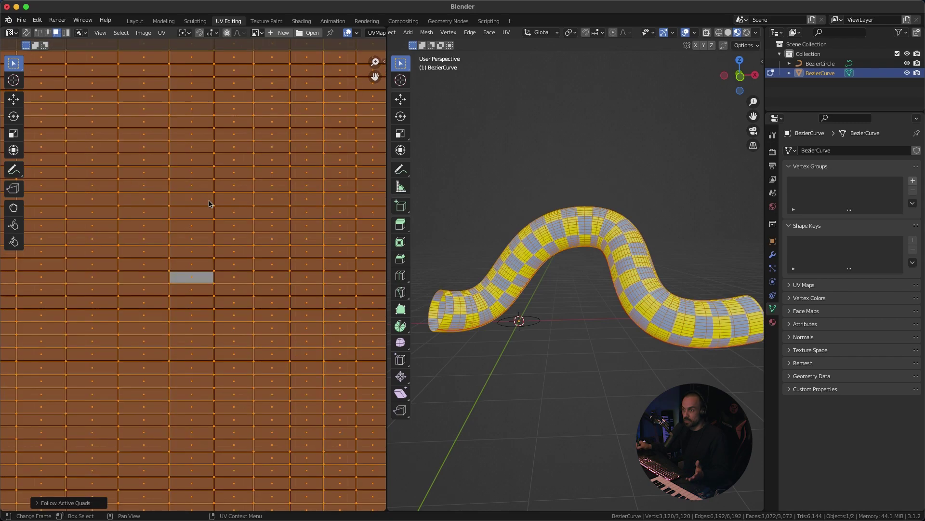
- Examine the whole straightened UV island and check how the checker pattern follows the tube outside Edit Mode
scroll(271, 230, down, 10)
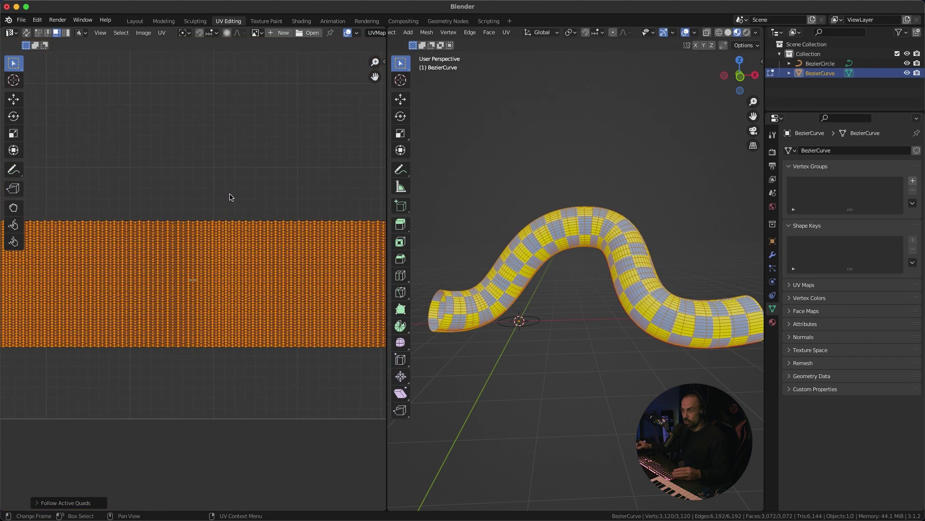
middle_drag(153, 271, 217, 140)
middle_drag(250, 214, 219, 216)
scroll(212, 241, down, 3)
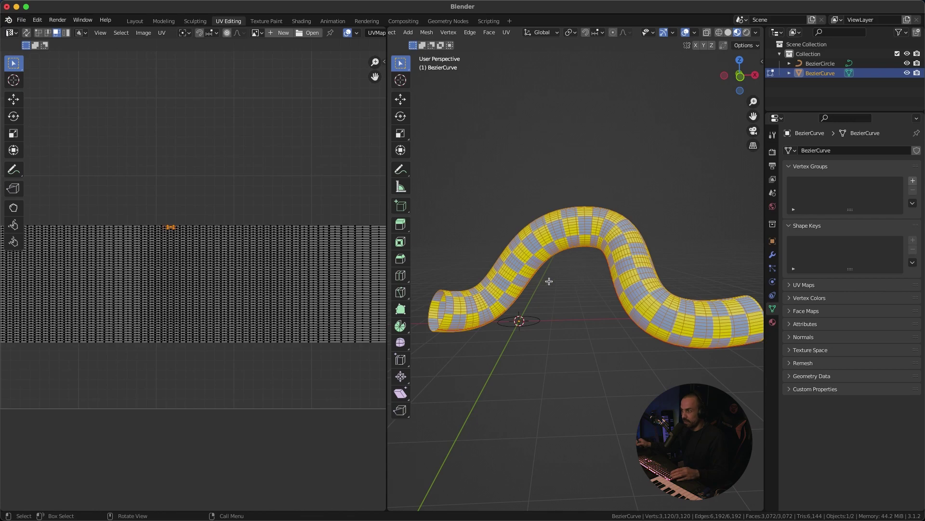
key(Tab)
middle_drag(645, 304, 629, 195)
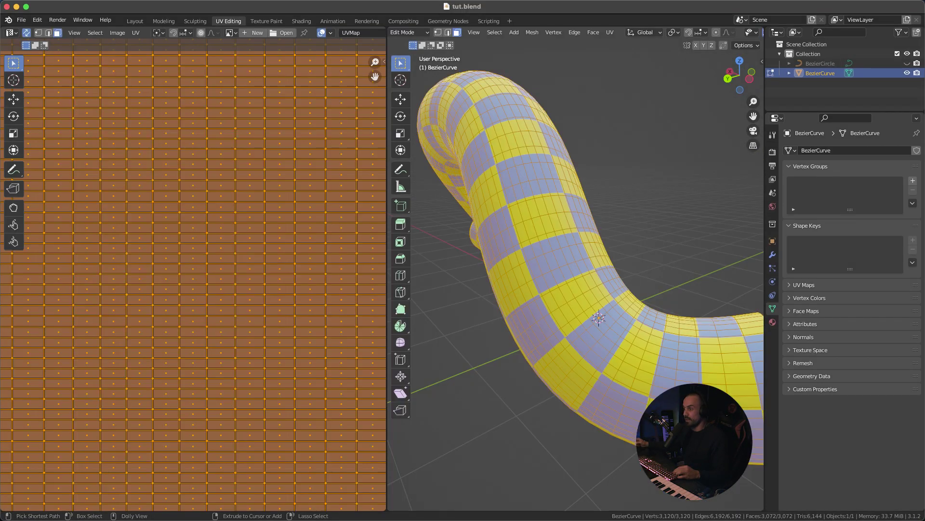